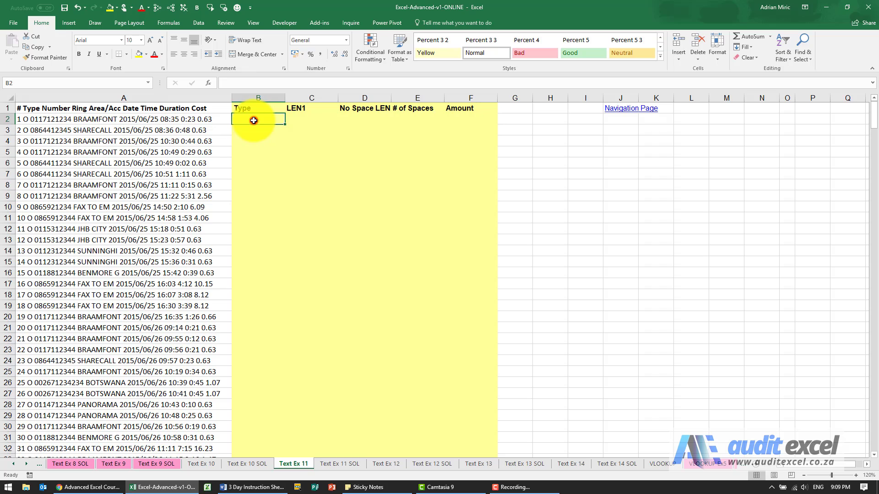
# Step: Insert the SEARCH function into cell B2, choosing it from the list of all functions
pyautogui.click(208, 83)
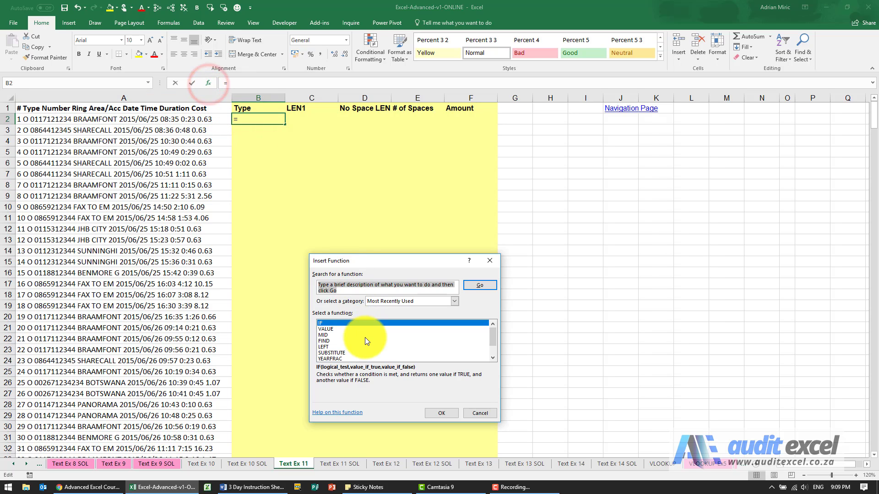
pyautogui.click(388, 302)
pyautogui.click(384, 314)
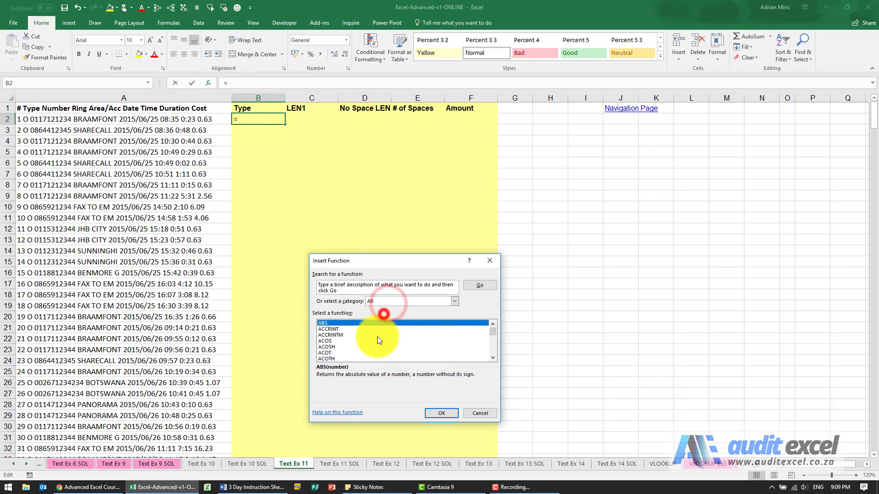
pyautogui.press('s')
pyautogui.press('Return')
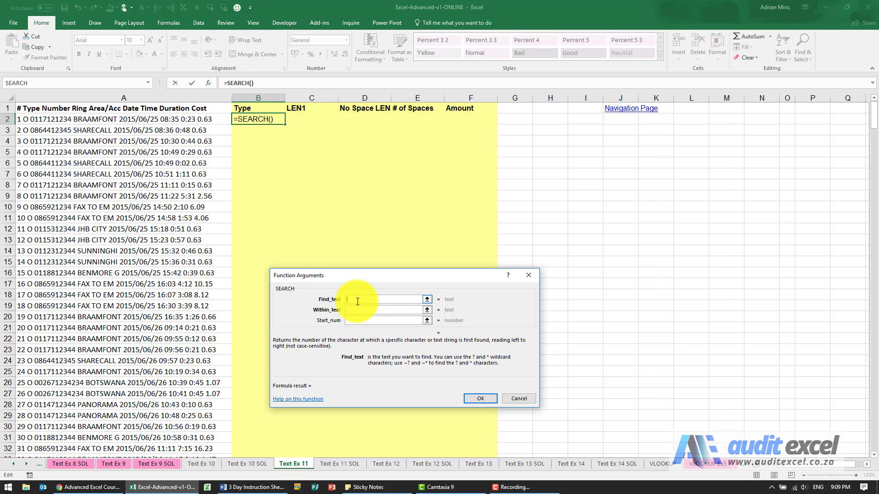
# Step: Set SEARCH to find "Fax To Em" within A2, and fill the formula down the Type column
pyautogui.click(357, 301)
pyautogui.write('"Fax To Em')
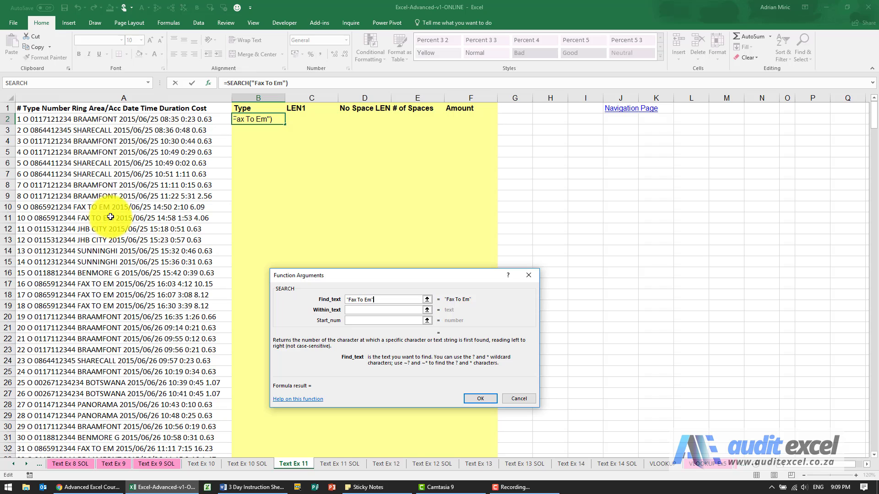
pyautogui.click(348, 313)
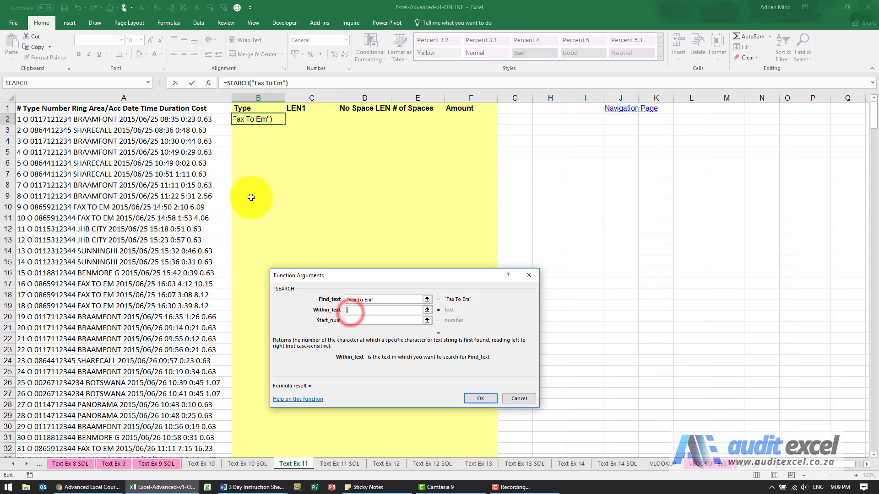
pyautogui.click(190, 119)
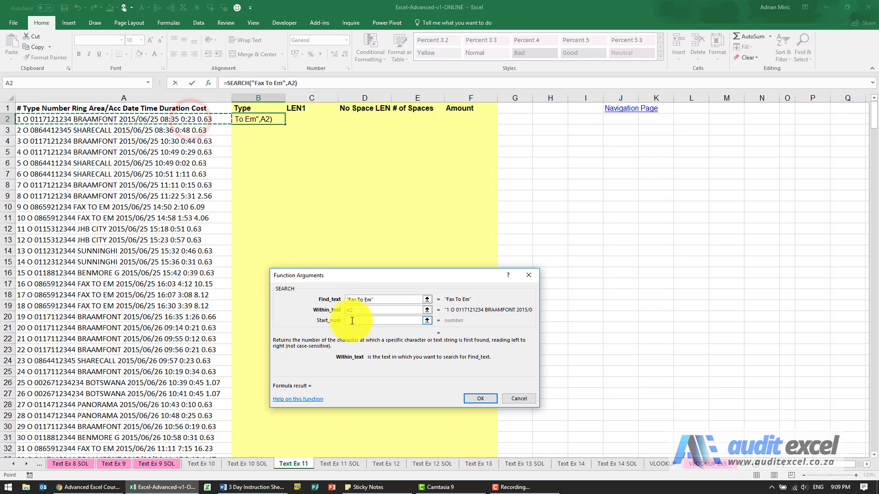
pyautogui.click(475, 397)
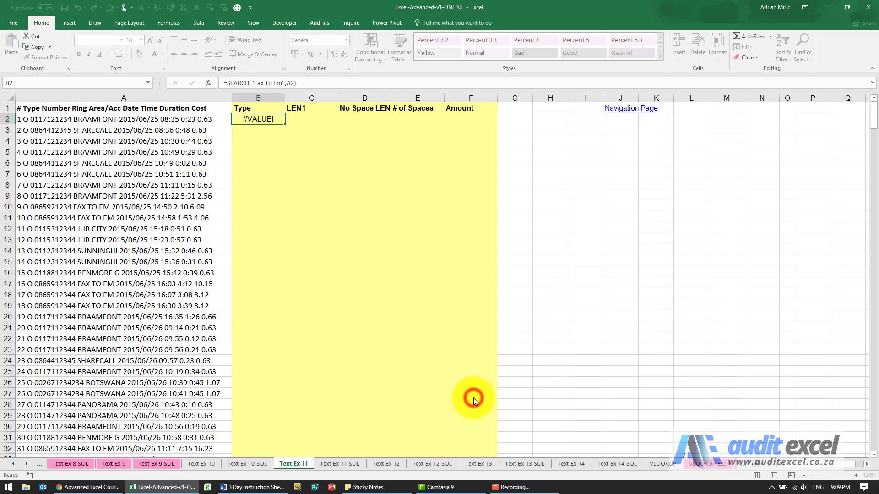
pyautogui.doubleClick(284, 125)
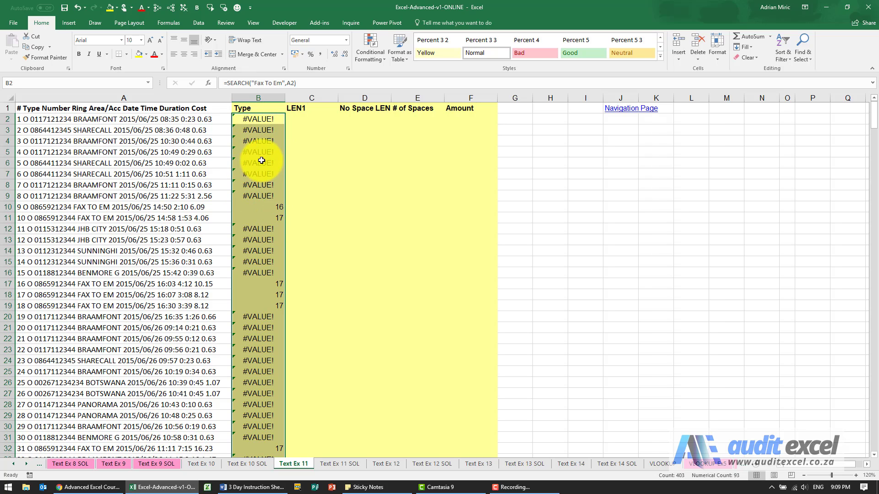
# Step: Wrap the B2 search formula in ISERROR and copy it down the whole Type column
pyautogui.click(228, 83)
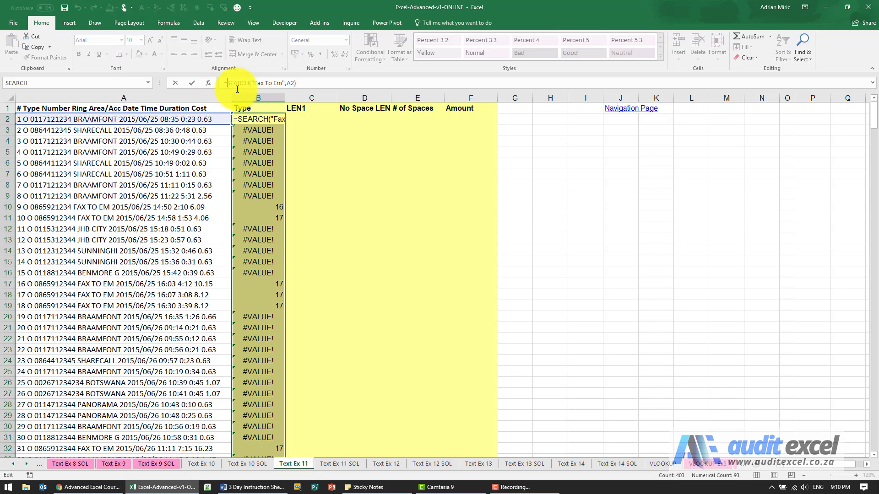
pyautogui.write('iserror')
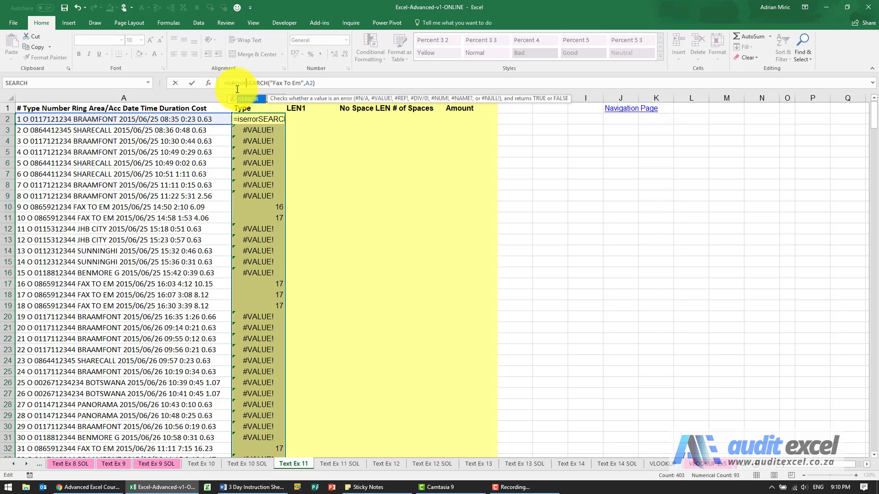
pyautogui.write('(')
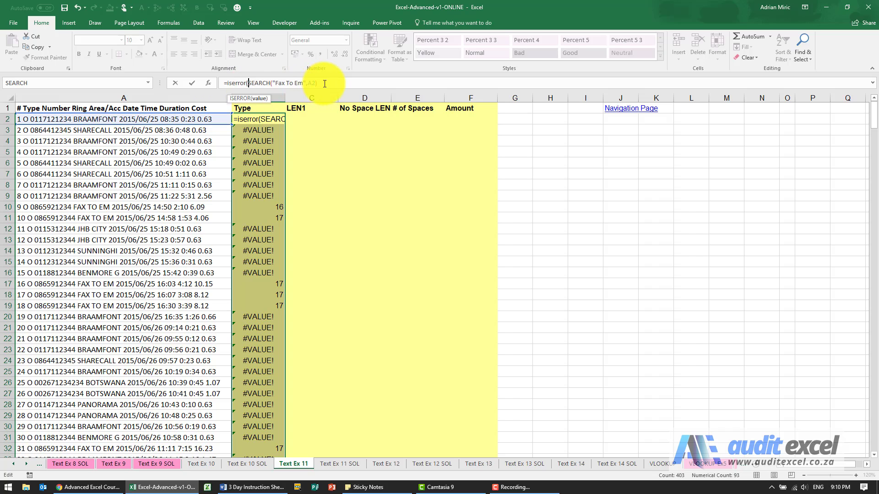
pyautogui.hotkey('ctrl', 'Return')
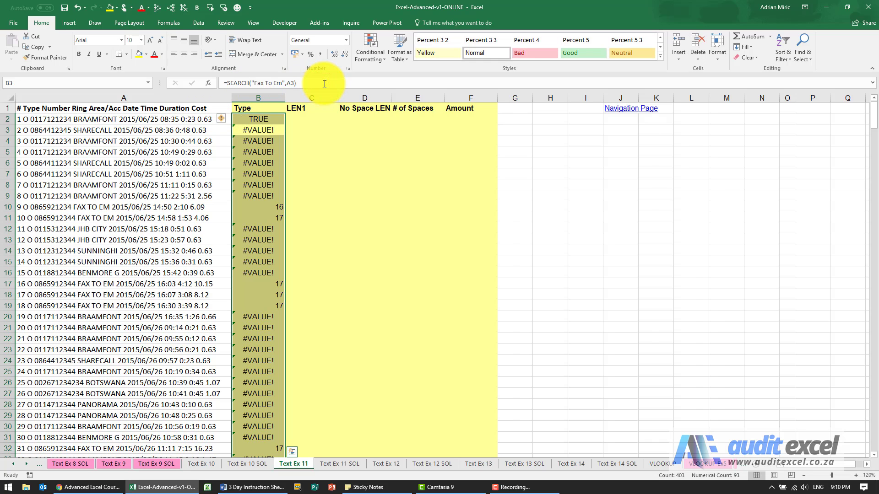
pyautogui.hotkey('ctrl', 'shift', 'Down')
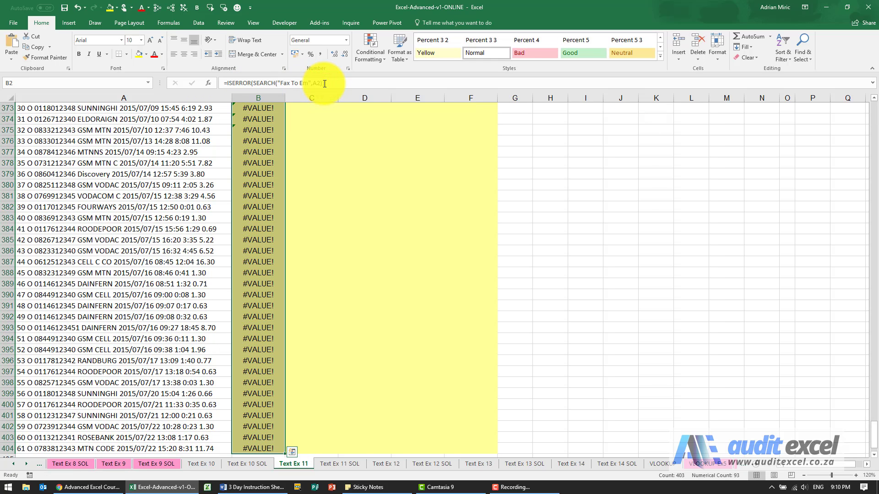
pyautogui.hotkey('ctrl', 'v')
pyautogui.press('Up')
pyautogui.press('Down')
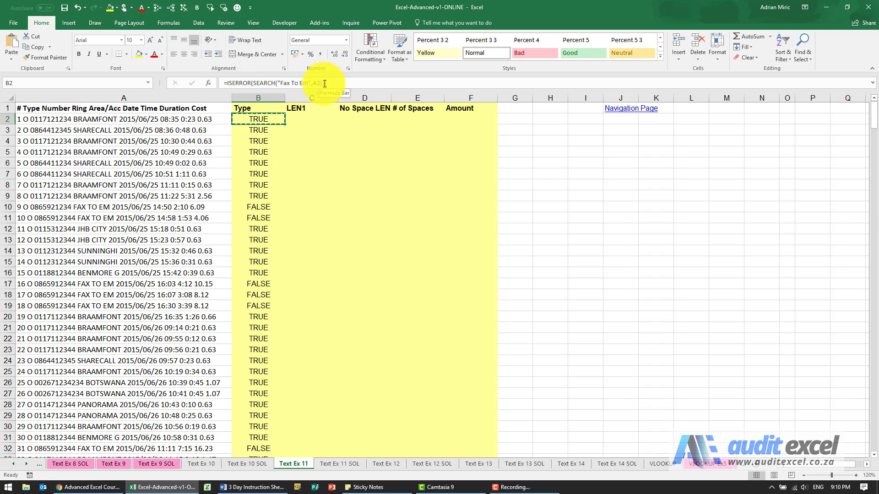
# Step: Wrap B10's formula in an IF that tests ISERROR for FALSE, returning "Fax To EM" if so and "Call" otherwise
pyautogui.click(259, 209)
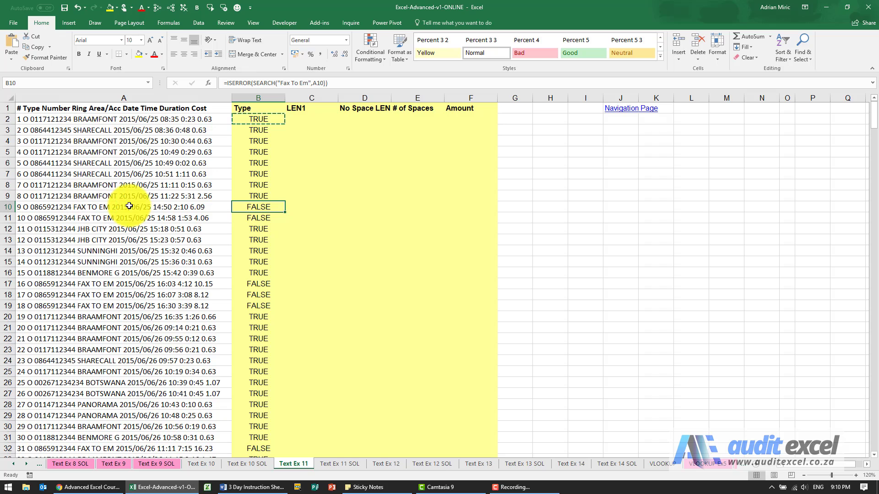
pyautogui.click(228, 83)
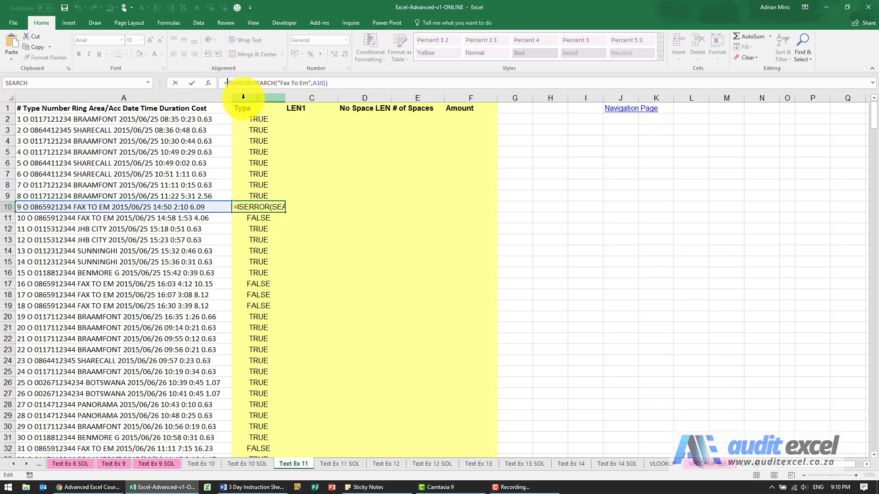
pyautogui.write('if(')
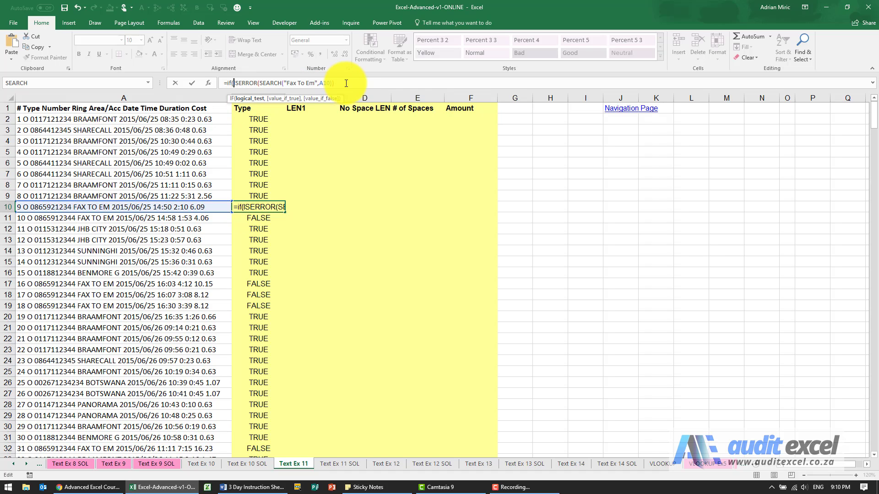
pyautogui.write('=FALSE')
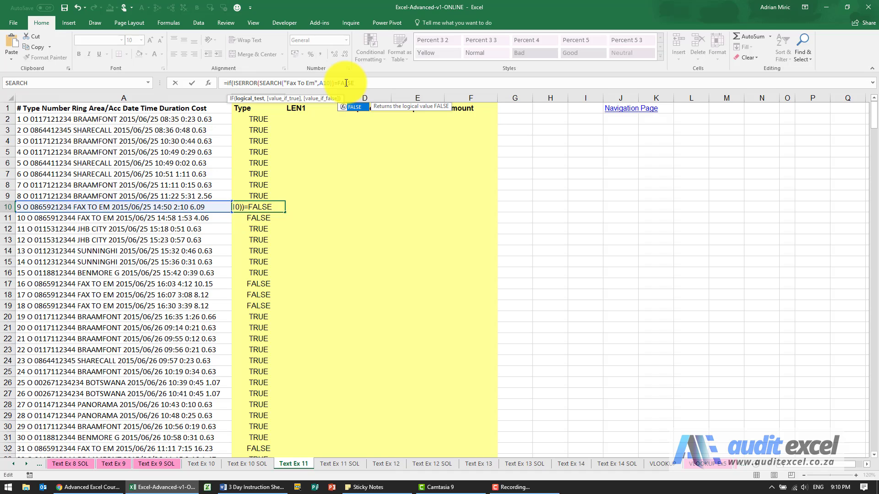
pyautogui.write(',"Fax To EM","Call')
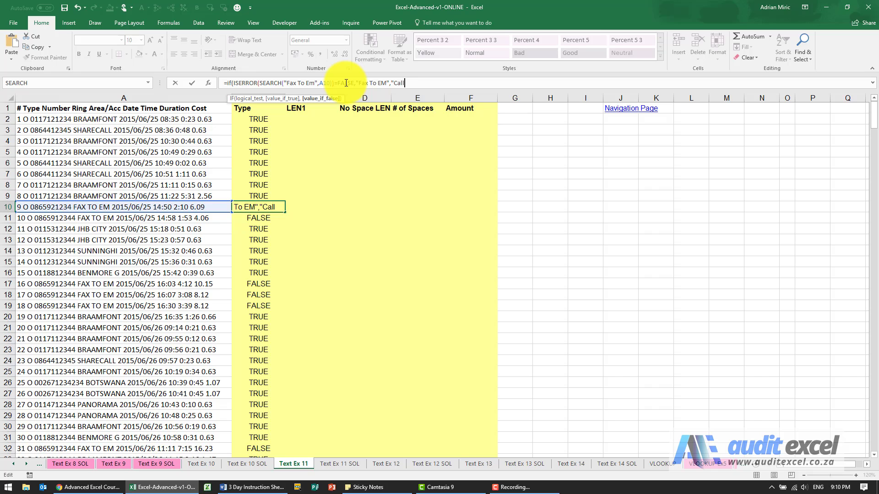
pyautogui.write(')')
pyautogui.press('Return')
pyautogui.press('Up')
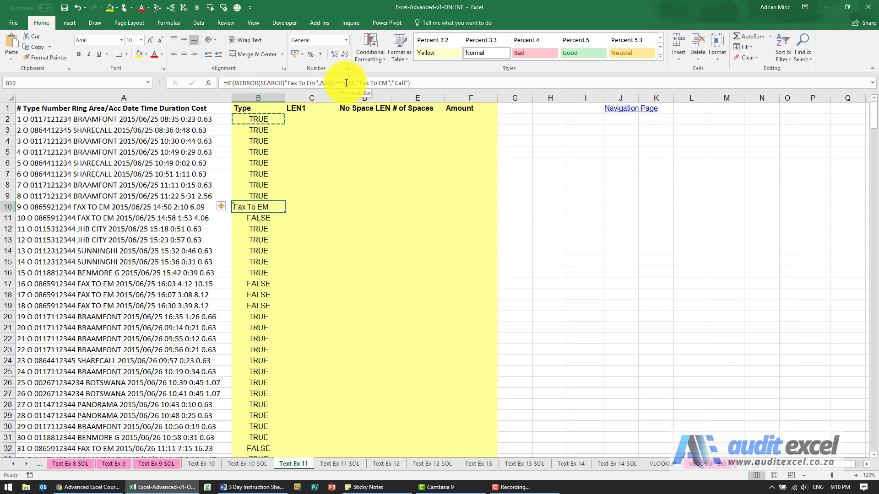
# Step: Copy the IF formula from B10 over the entire Type column, starting at B2
pyautogui.hotkey('ctrl', 'c')
pyautogui.hotkey('ctrl', 'Up')
pyautogui.press('Down')
pyautogui.hotkey('ctrl', 'shift', 'Down')
pyautogui.hotkey('ctrl', 'v')
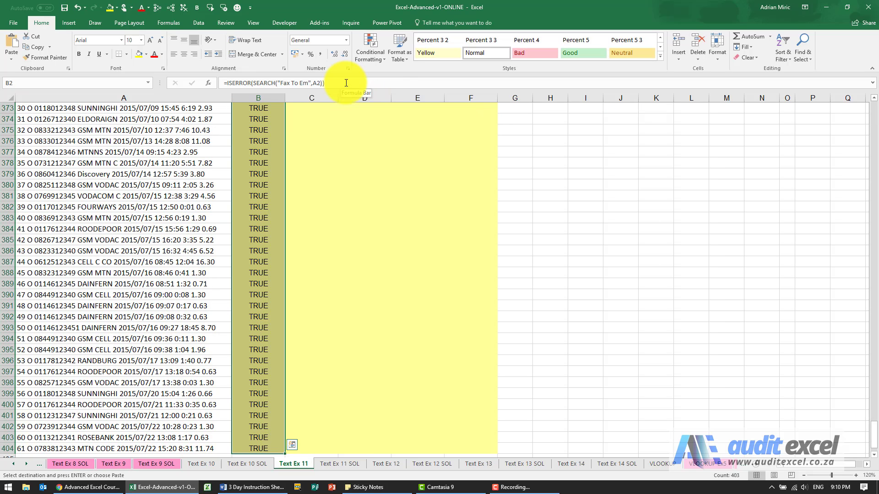
pyautogui.hotkey('ctrl', 'v')
pyautogui.press('Up')
pyautogui.press('Down')
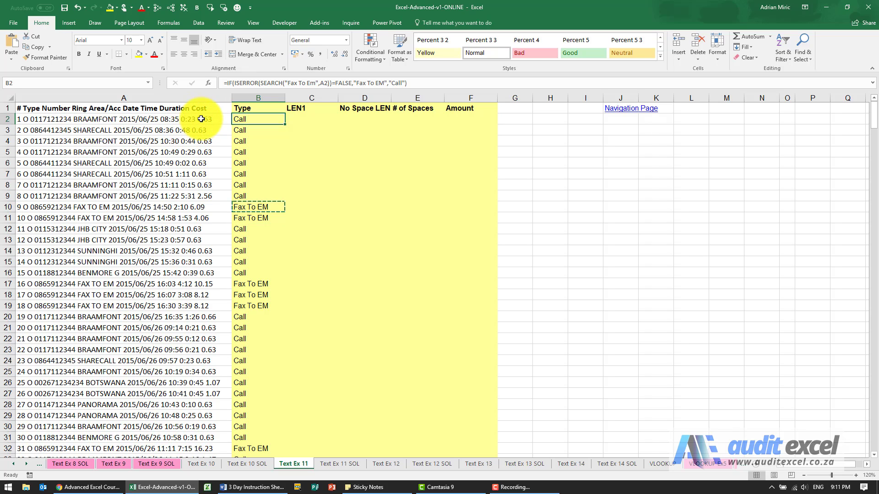
# Step: Enter a LEN function of A2 in cell C2 and fill it down the LEN1 column
pyautogui.click(298, 118)
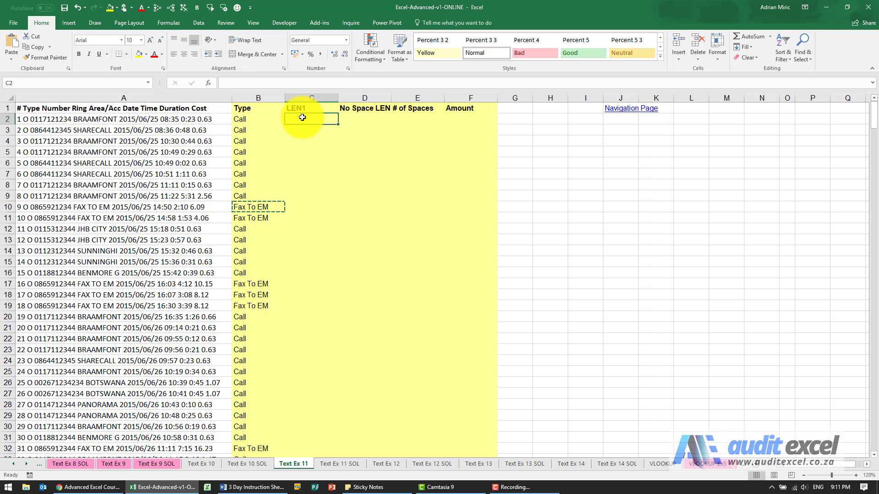
pyautogui.click(209, 83)
pyautogui.click(397, 341)
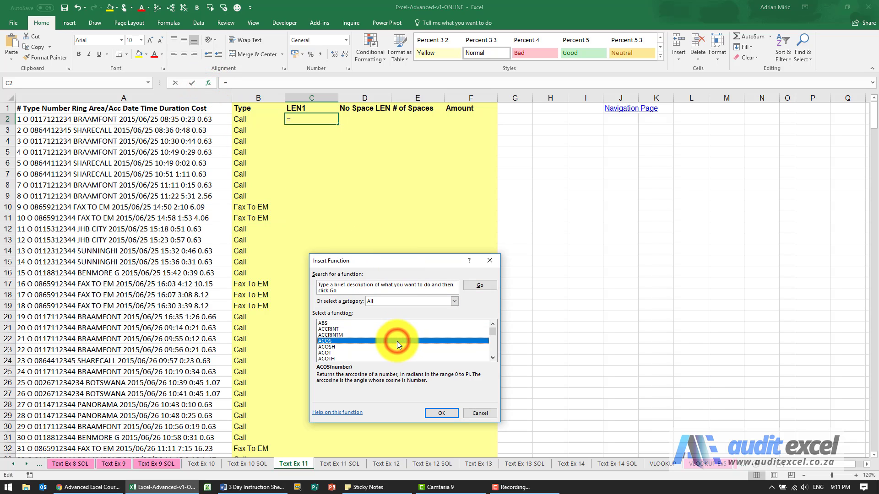
pyautogui.write('len')
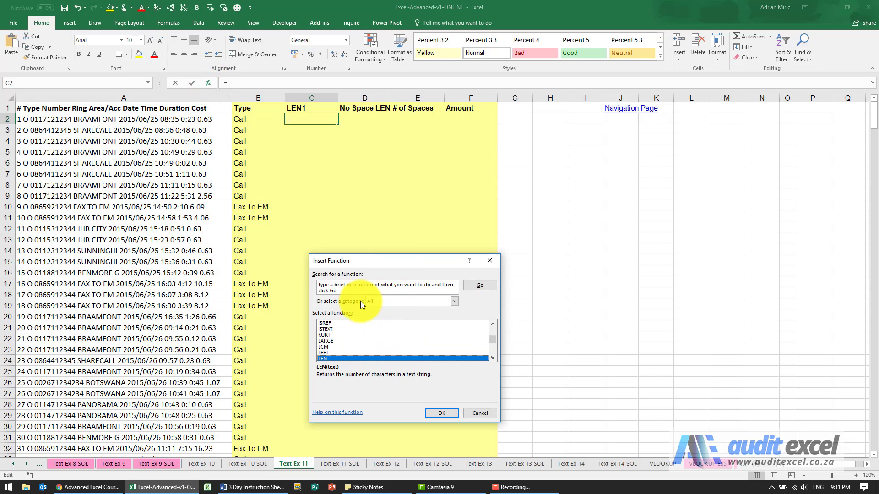
pyautogui.doubleClick(372, 358)
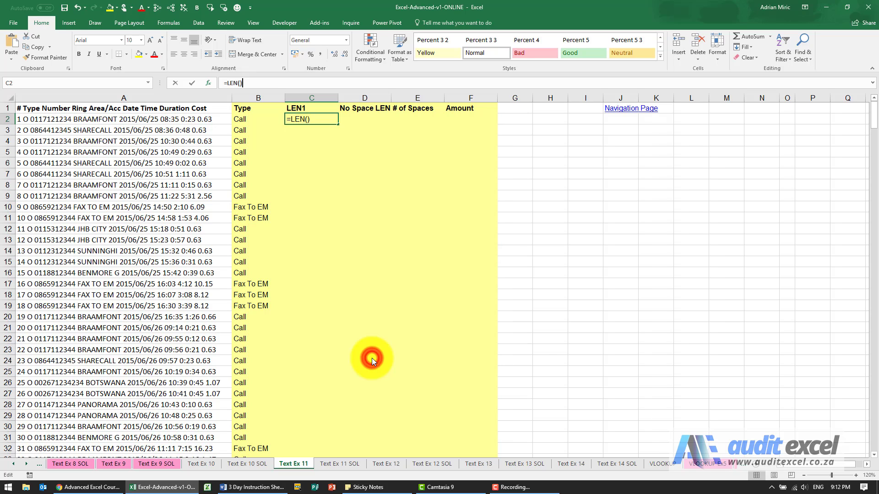
pyautogui.click(173, 118)
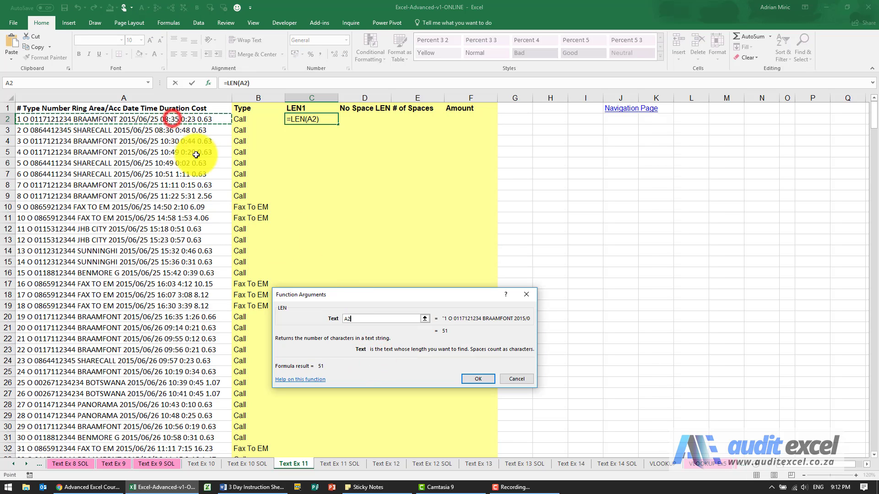
pyautogui.click(485, 378)
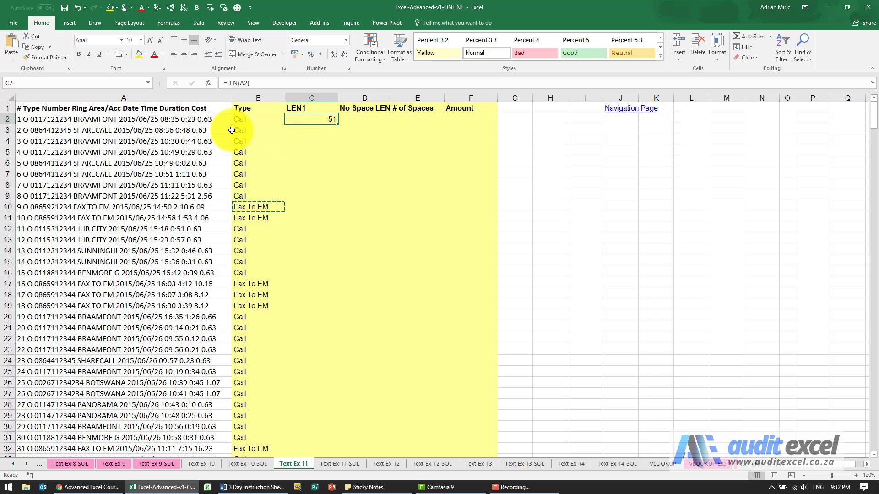
pyautogui.doubleClick(338, 124)
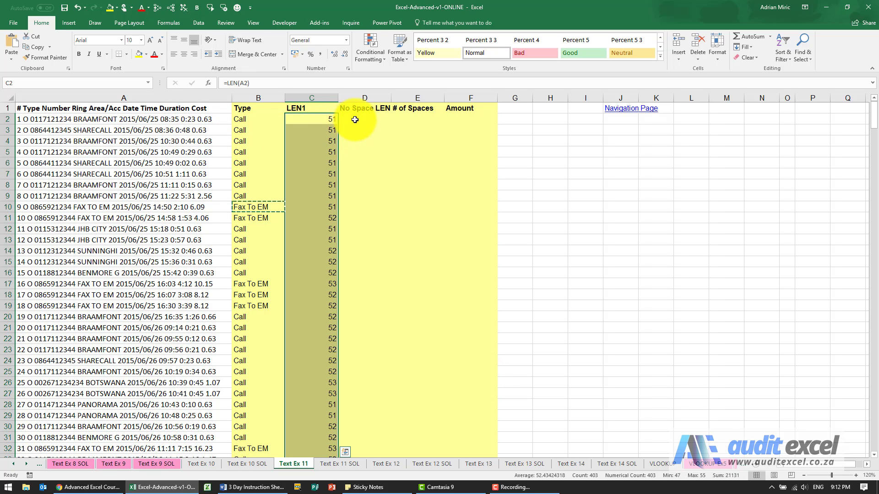
# Step: Insert a SUBSTITUTE function in cell D2 of the No Space LEN column
pyautogui.click(358, 119)
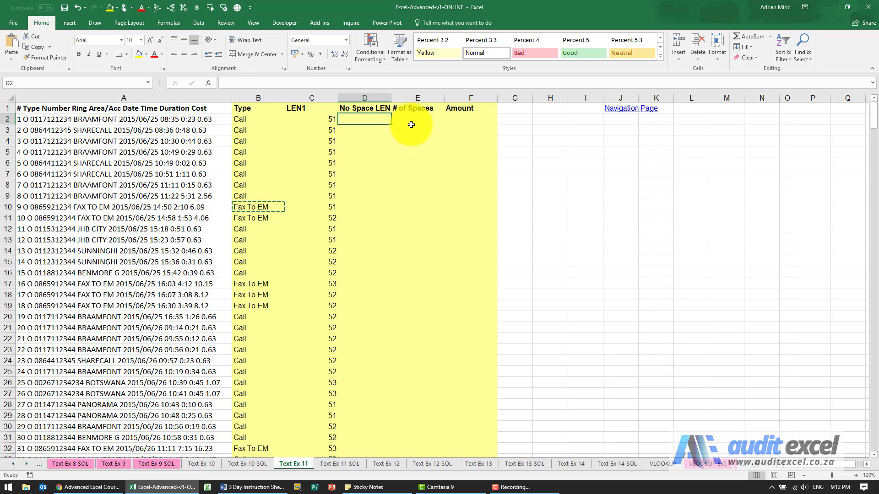
pyautogui.click(373, 119)
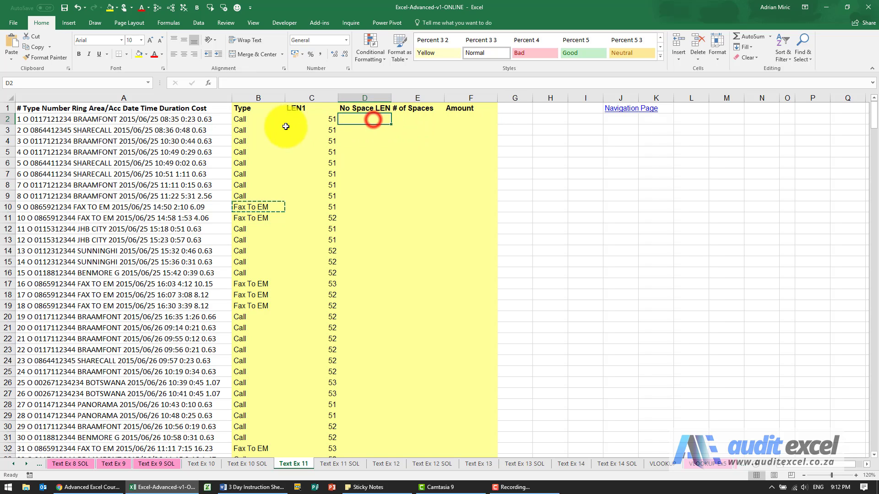
pyautogui.click(209, 83)
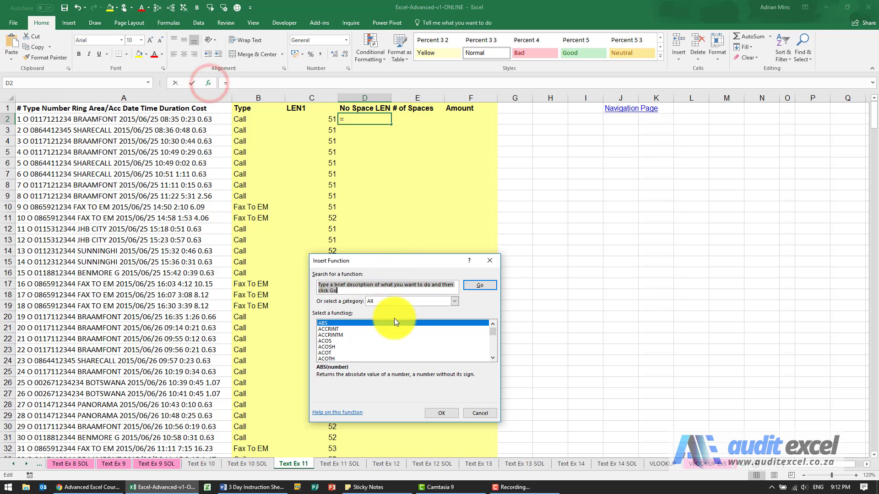
pyautogui.click(385, 339)
pyautogui.write('su')
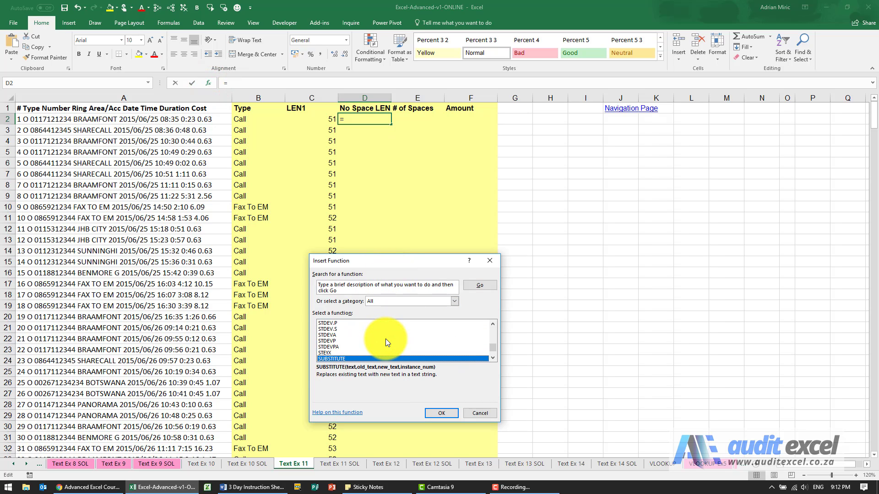
pyautogui.press('Tab')
pyautogui.press('Tab')
pyautogui.press('Return')
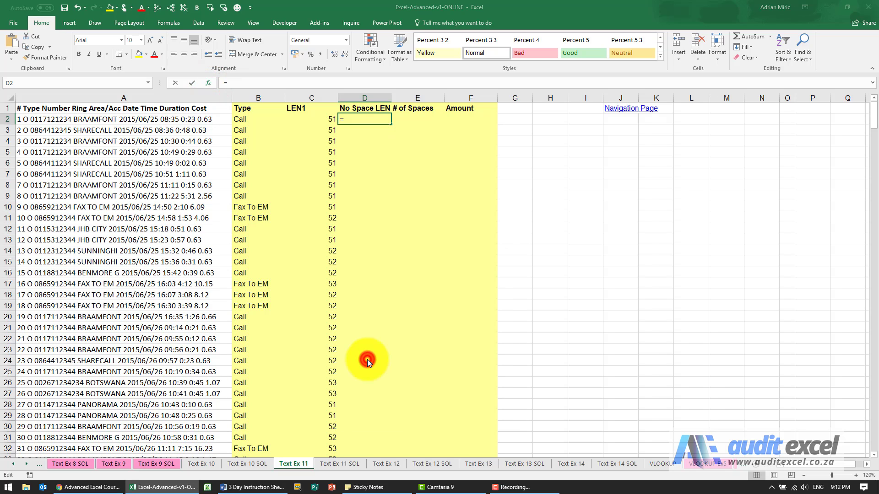
# Step: Set the D2 SUBSTITUTE arguments to text A2, old text " " and new text "" so all spaces are removed
pyautogui.moveTo(359, 273); pyautogui.dragTo(346, 167)
pyautogui.click(187, 120)
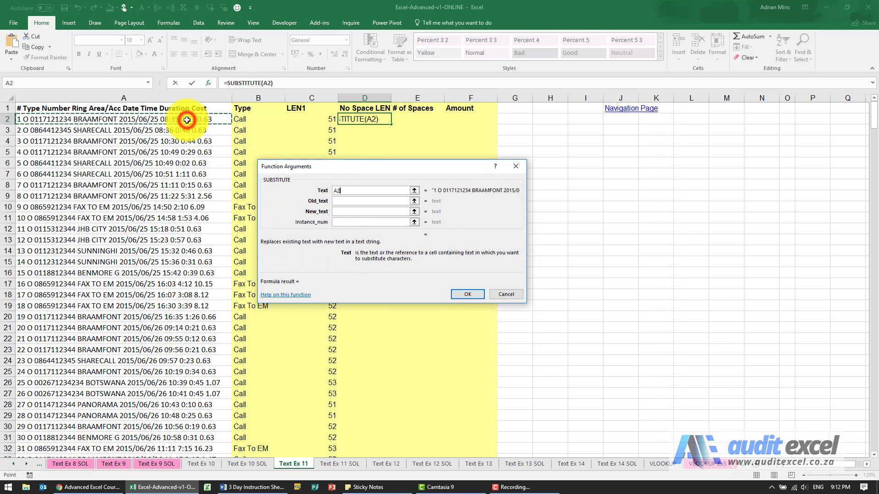
pyautogui.press('Tab')
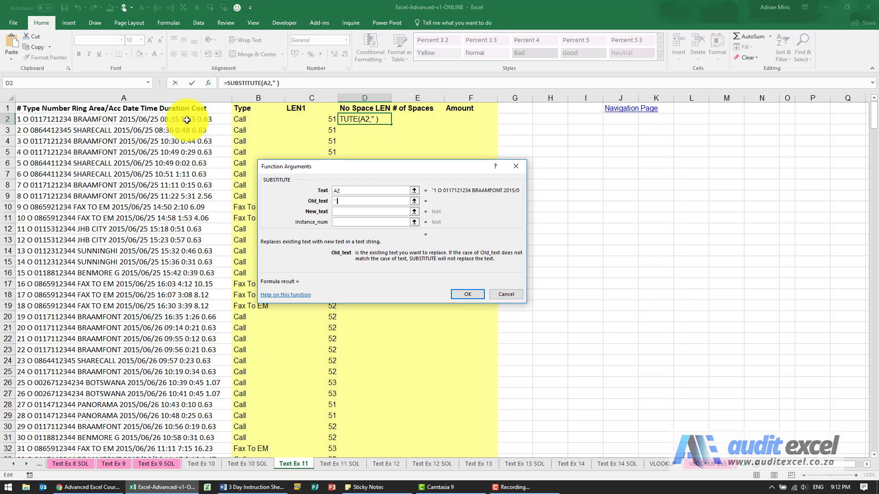
pyautogui.press('Tab')
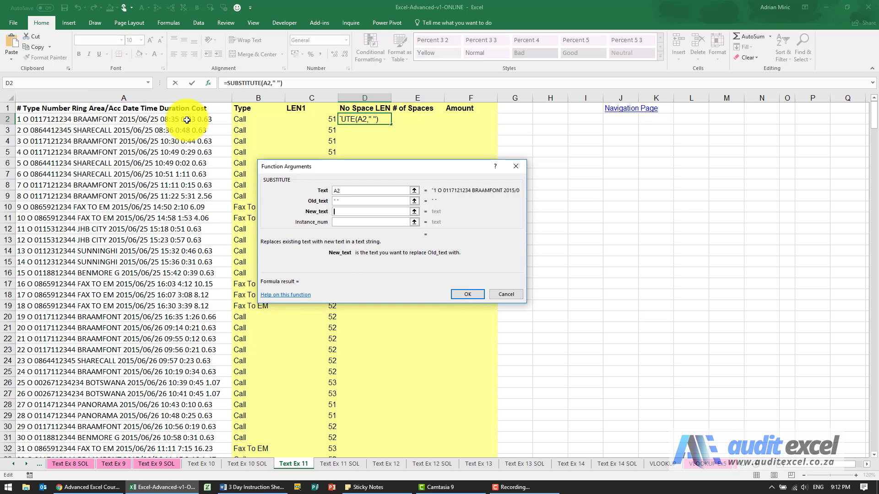
pyautogui.write('""')
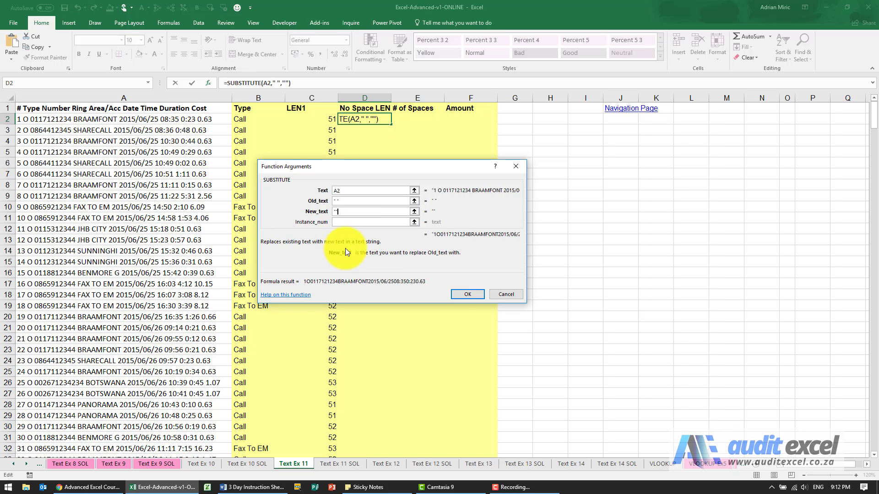
pyautogui.click(456, 295)
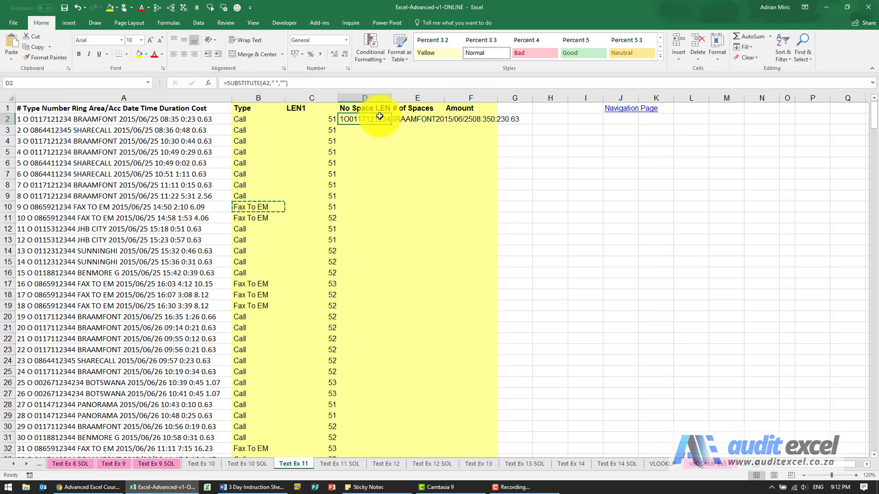
# Step: Wrap D2's SUBSTITUTE formula in a LEN function to give =LEN(SUBSTITUTE(A2," ",""))
pyautogui.click(228, 84)
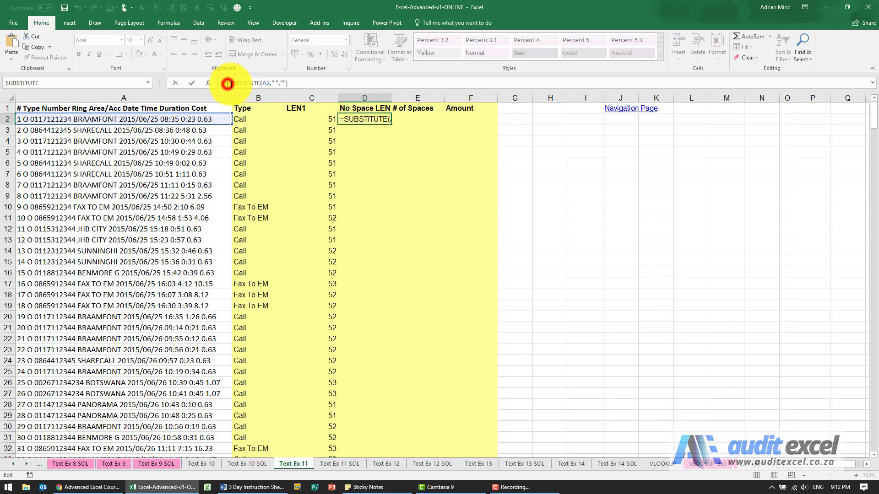
pyautogui.write('len')
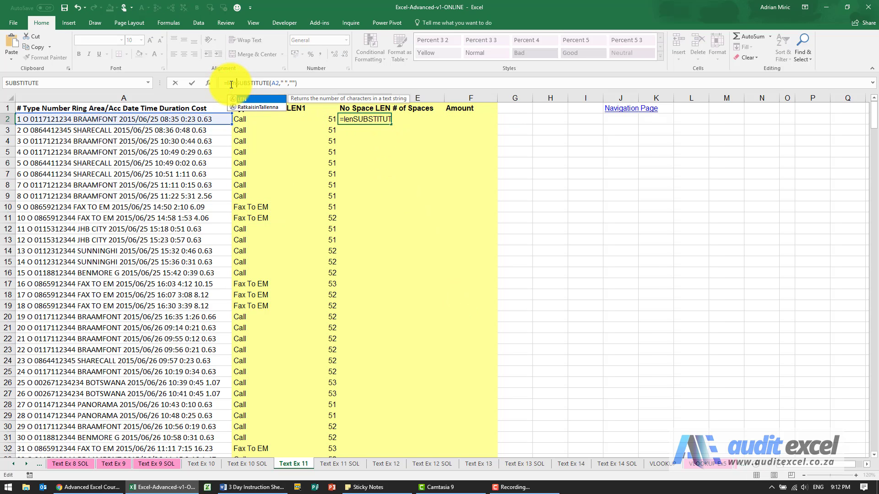
pyautogui.write('(')
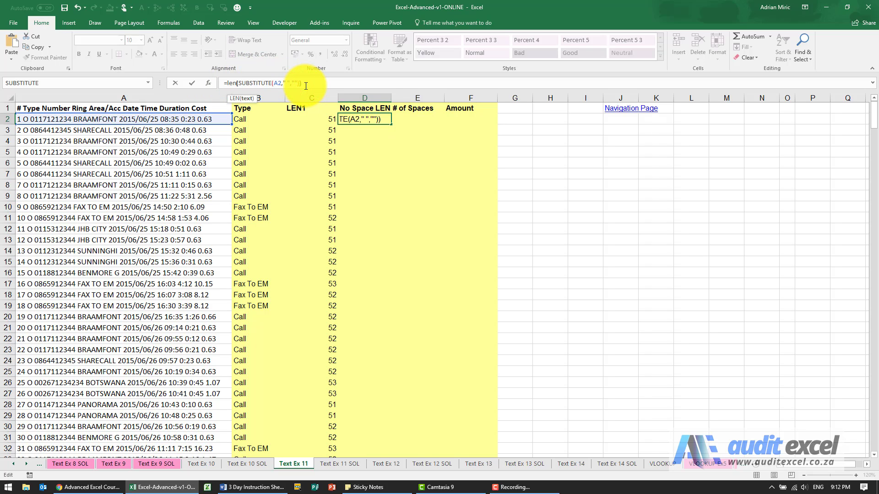
pyautogui.press('Return')
# Step: Copy D2's LEN formula over the whole No Space LEN column down to row 404
pyautogui.press('Up')
pyautogui.hotkey('ctrl', 'c')
pyautogui.press('Left')
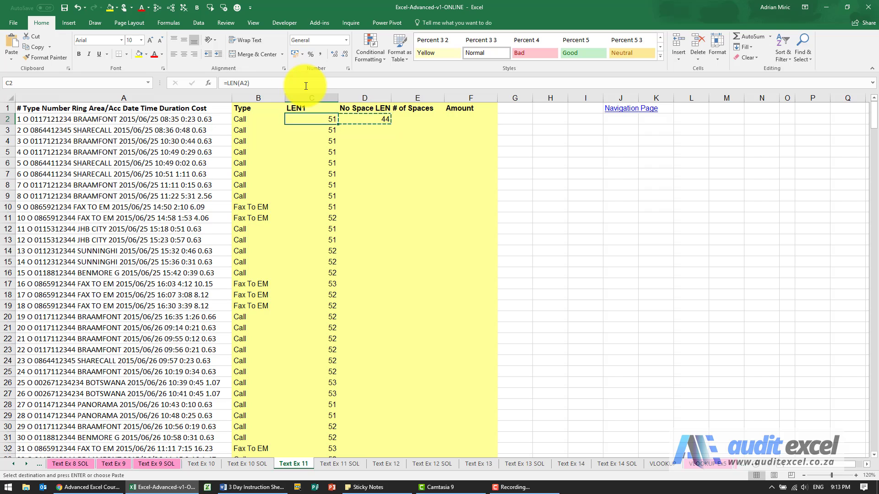
pyautogui.hotkey('ctrl', 'Down')
pyautogui.press('Right')
pyautogui.hotkey('ctrl', 'shift', 'Up')
pyautogui.hotkey('ctrl', 'v')
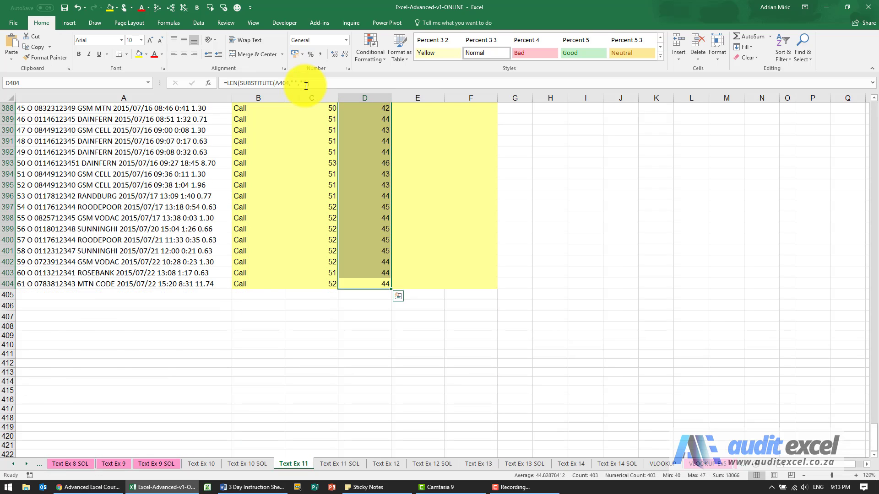
pyautogui.hotkey('ctrl', 'Up')
pyautogui.press('Down')
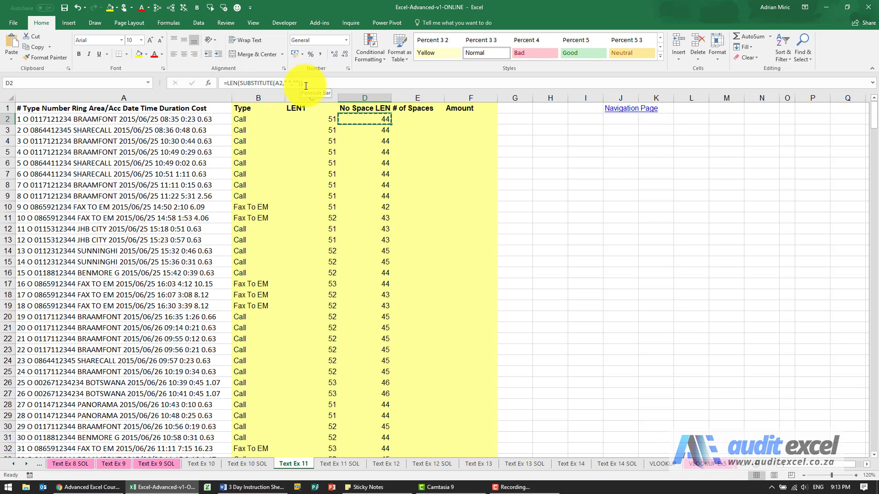
# Step: Enter the formula =C2-D2 in cell E2 to count the spaces in the first line
pyautogui.press('Left')
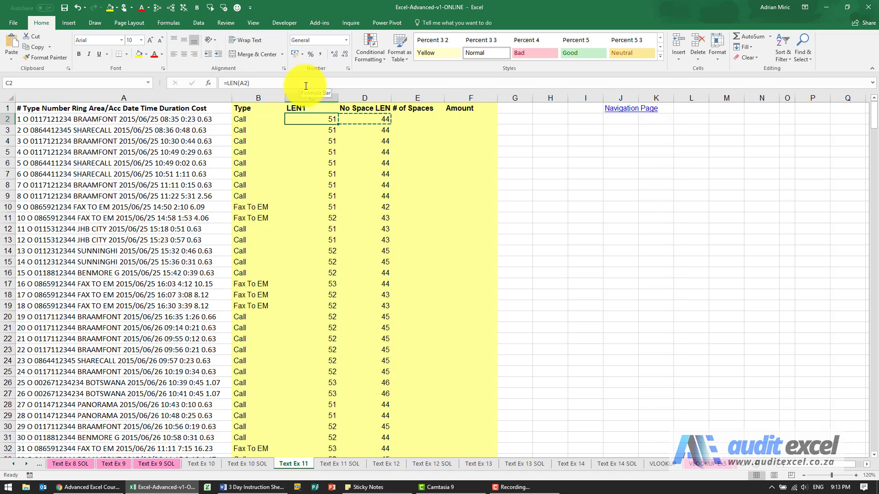
pyautogui.press('Right')
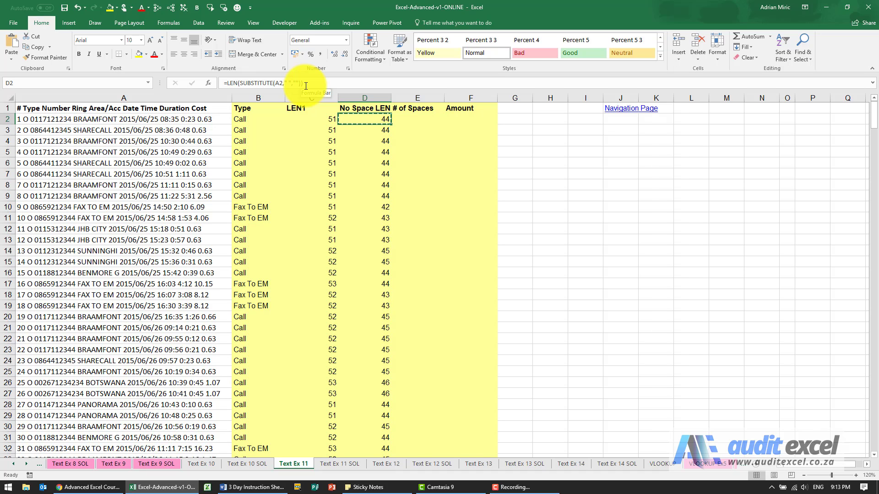
pyautogui.press('Right')
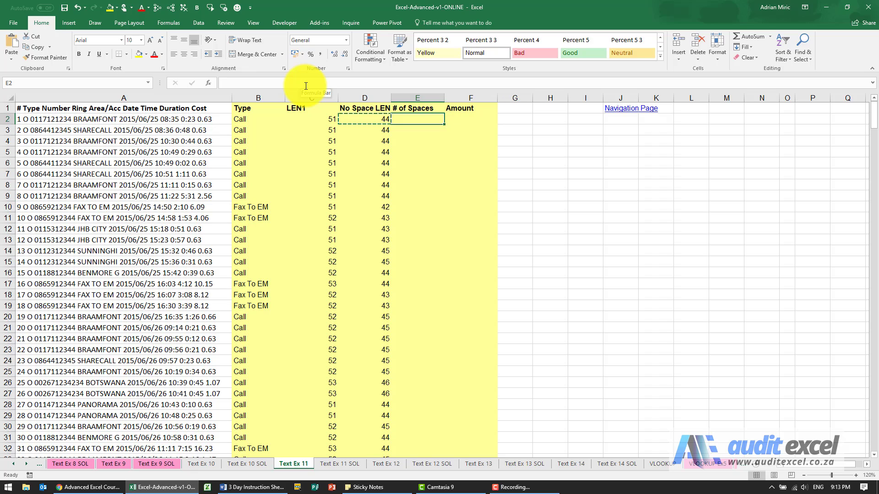
pyautogui.write('=')
pyautogui.press('Left')
pyautogui.press('Left')
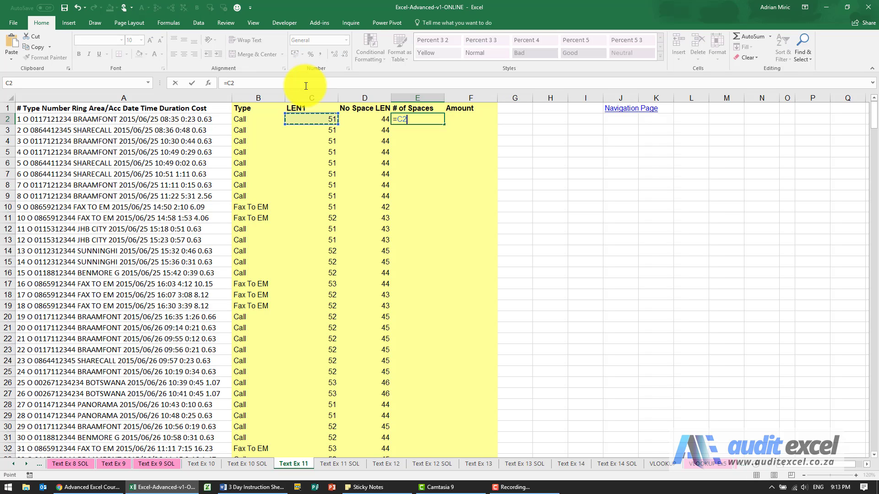
pyautogui.write('-')
pyautogui.press('Left')
pyautogui.hotkey('ctrl', 'Return')
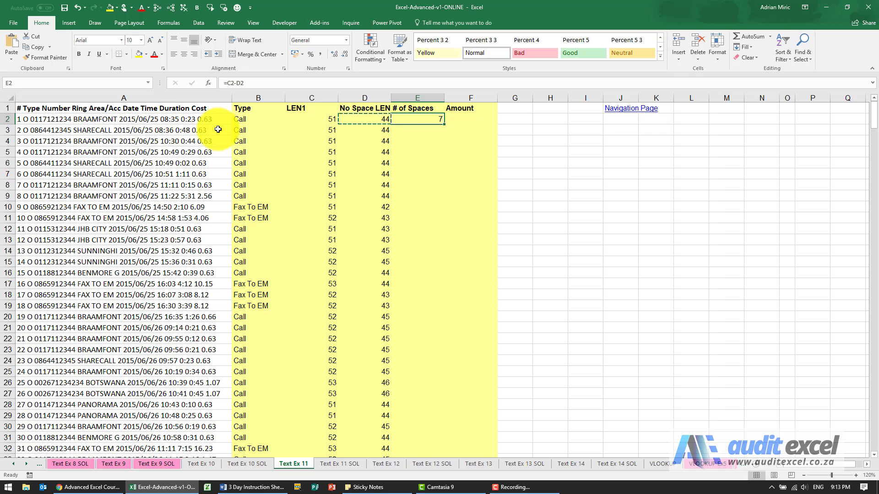
# Step: Fill the E2 formula down the whole # of Spaces column to row 404
pyautogui.press('Left')
pyautogui.hotkey('ctrl', 'Down')
pyautogui.press('Right')
pyautogui.hotkey('ctrl', 'shift', 'Up')
pyautogui.hotkey('ctrl', 'd')
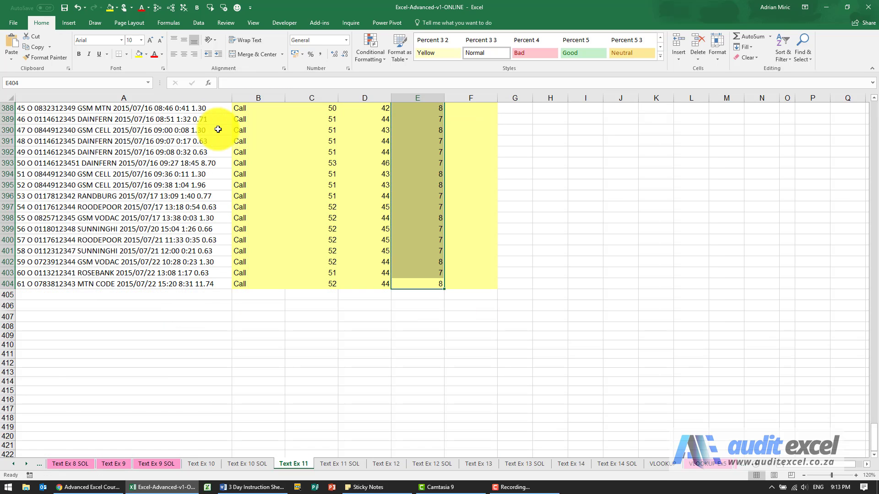
pyautogui.hotkey('ctrl', 'Up')
pyautogui.press('Down')
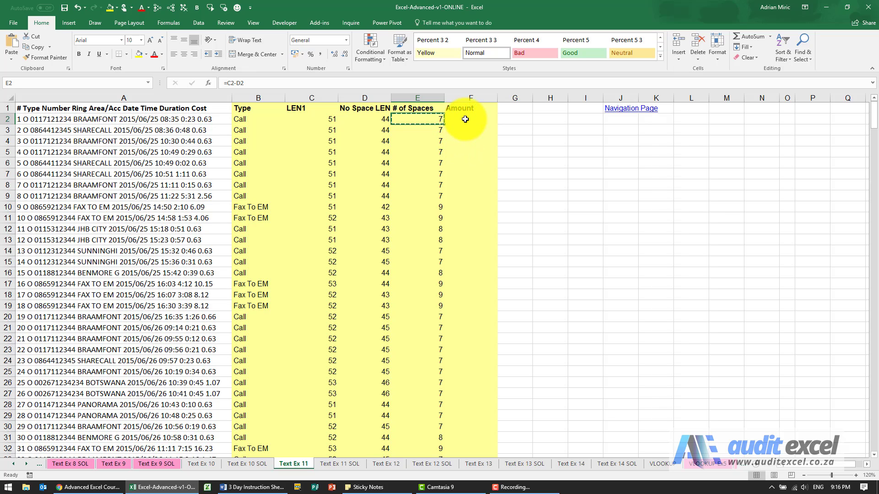
# Step: Insert a SUBSTITUTE function in cell F2 of the Amount column
pyautogui.click(465, 119)
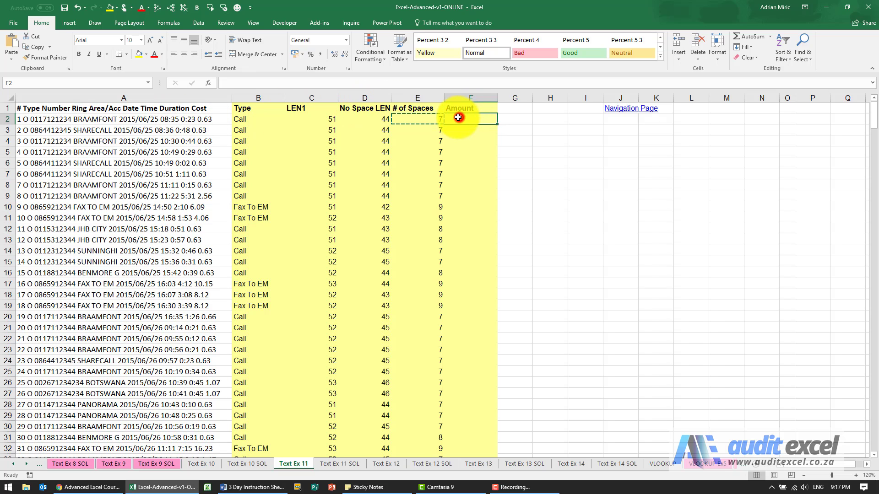
pyautogui.click(208, 83)
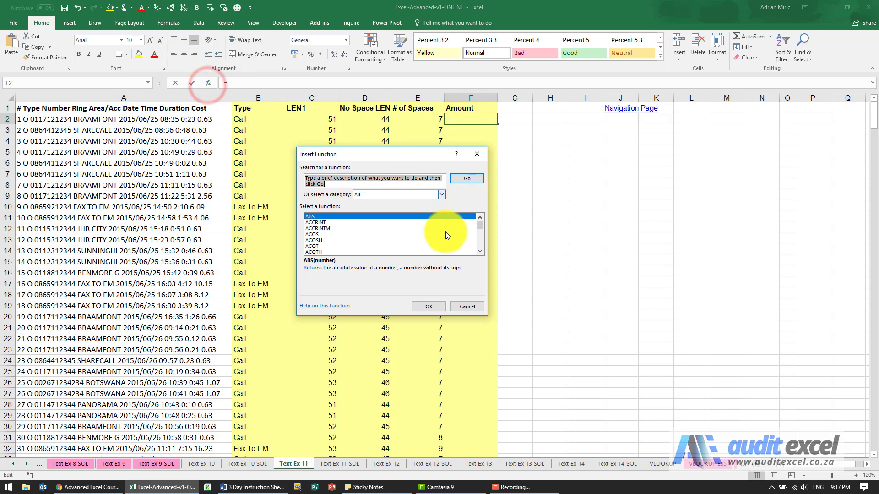
pyautogui.click(441, 236)
pyautogui.write('su')
pyautogui.press('Return')
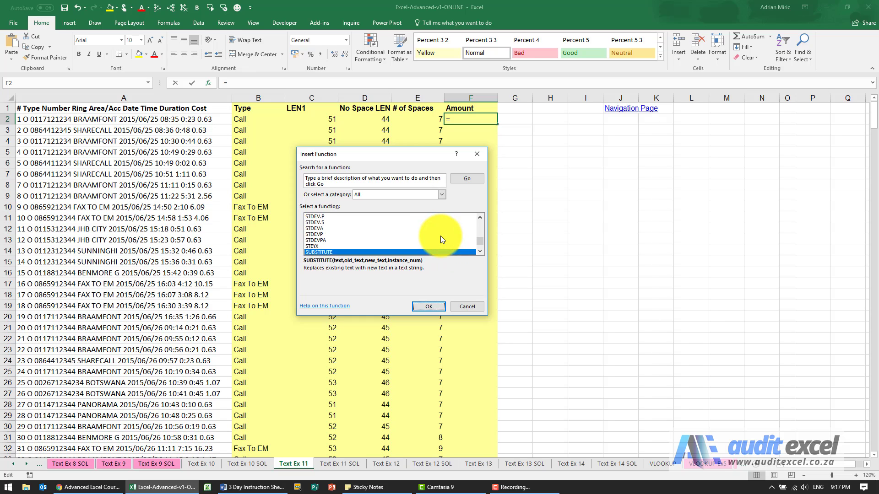
# Step: Set the F2 SUBSTITUTE arguments to A2, " ", "|" and instance number E2, and widen column F to fit its contents
pyautogui.moveTo(391, 169); pyautogui.dragTo(411, 158)
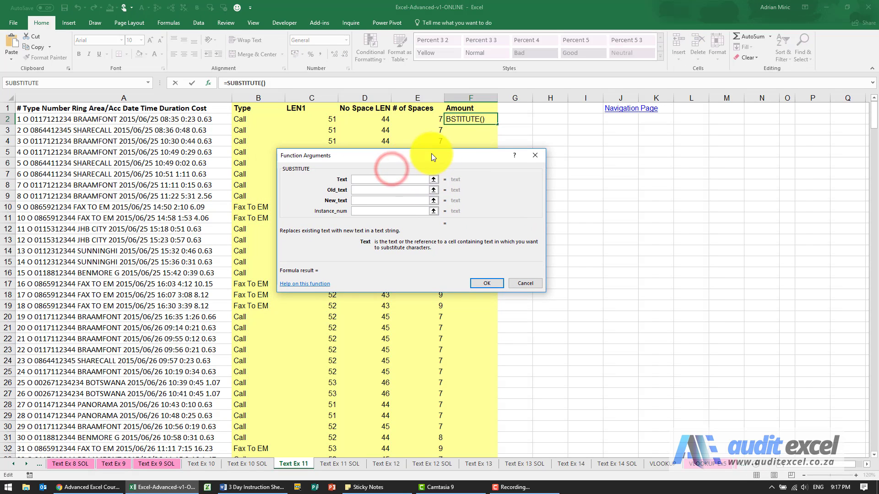
pyautogui.click(198, 120)
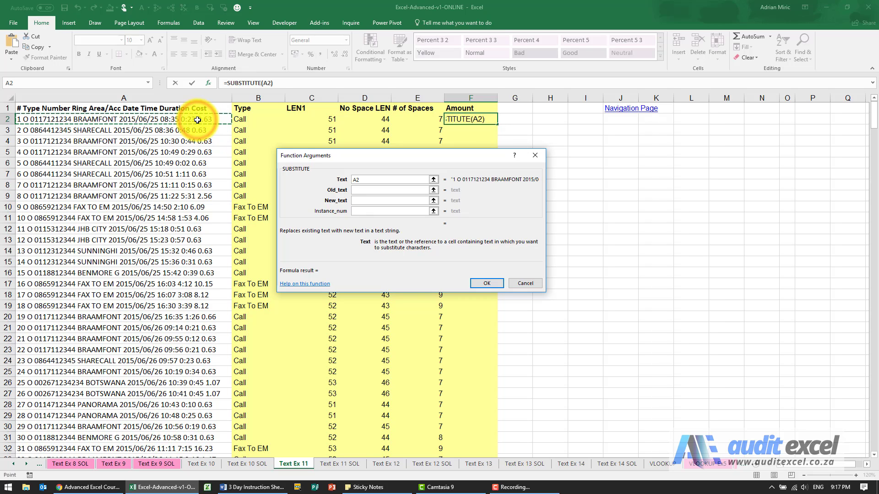
pyautogui.press('Tab')
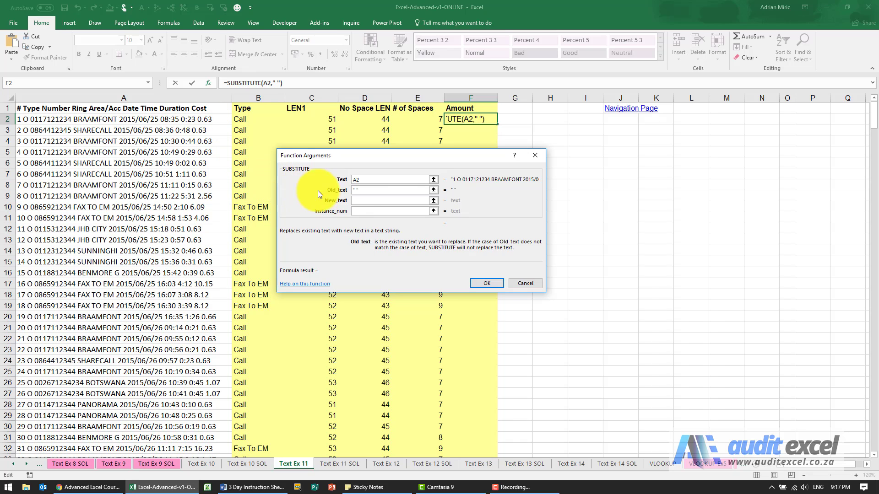
pyautogui.click(358, 202)
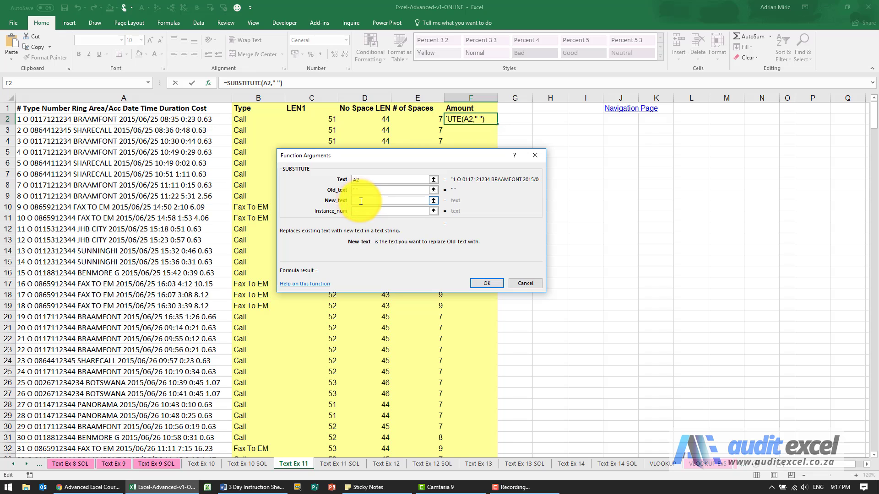
pyautogui.write('"|"')
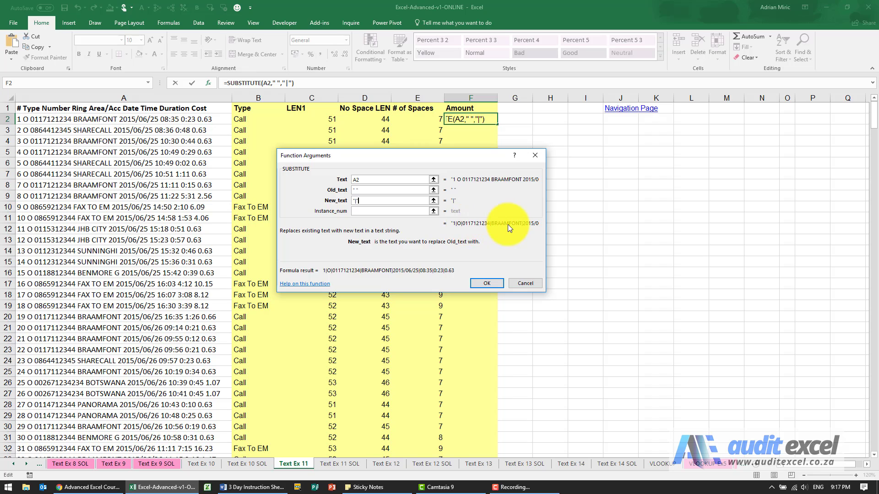
pyautogui.click(380, 212)
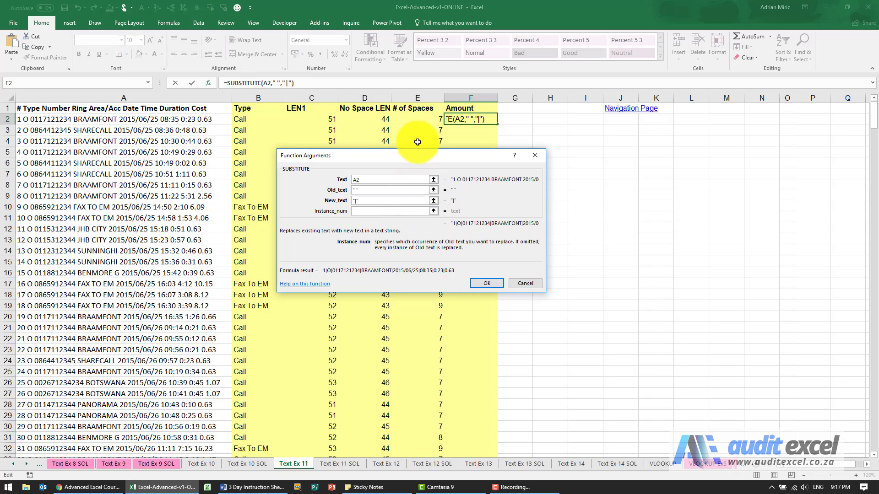
pyautogui.click(422, 119)
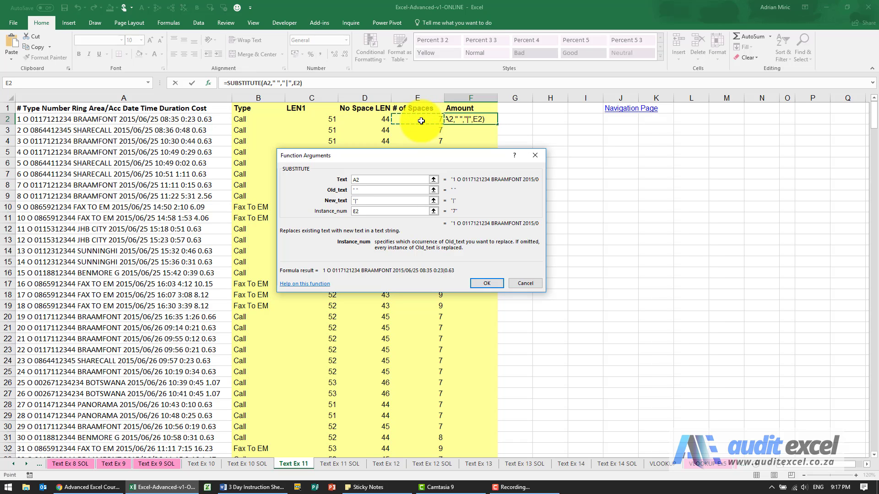
pyautogui.click(480, 283)
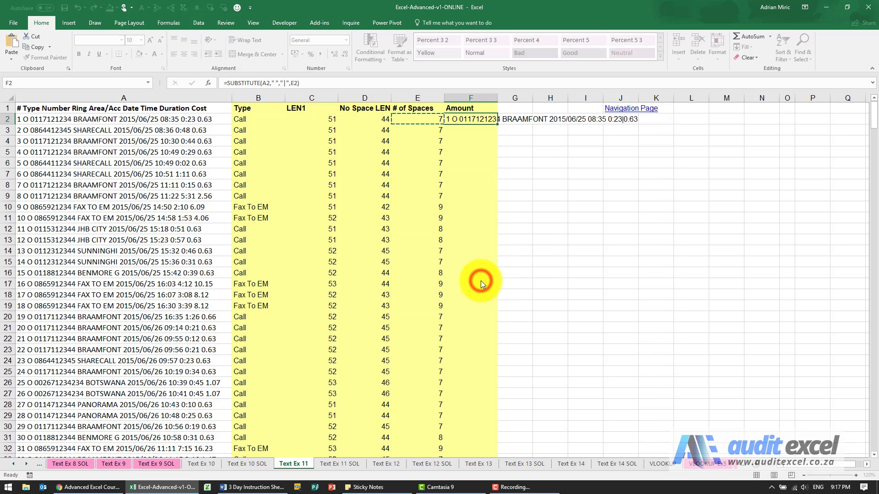
pyautogui.doubleClick(501, 98)
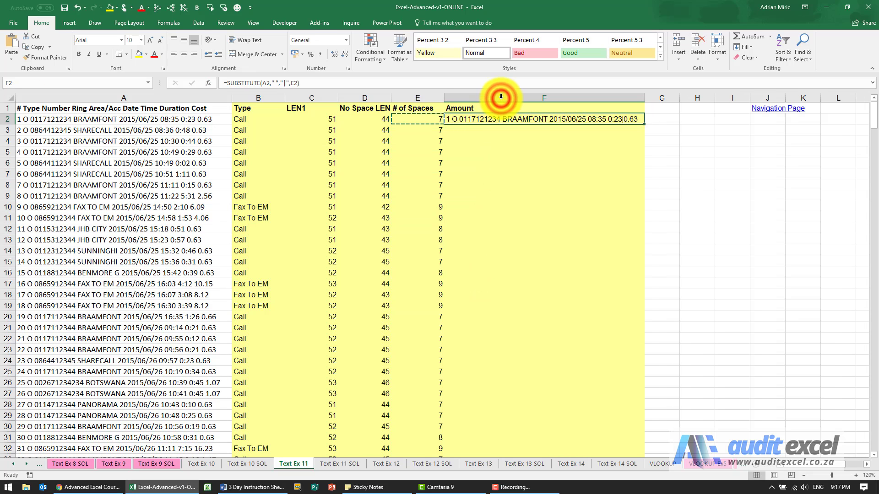
# Step: Fill the SUBSTITUTE formula down the Amount column and wrap the F2 formula in FIND to locate the "|" character
pyautogui.doubleClick(644, 125)
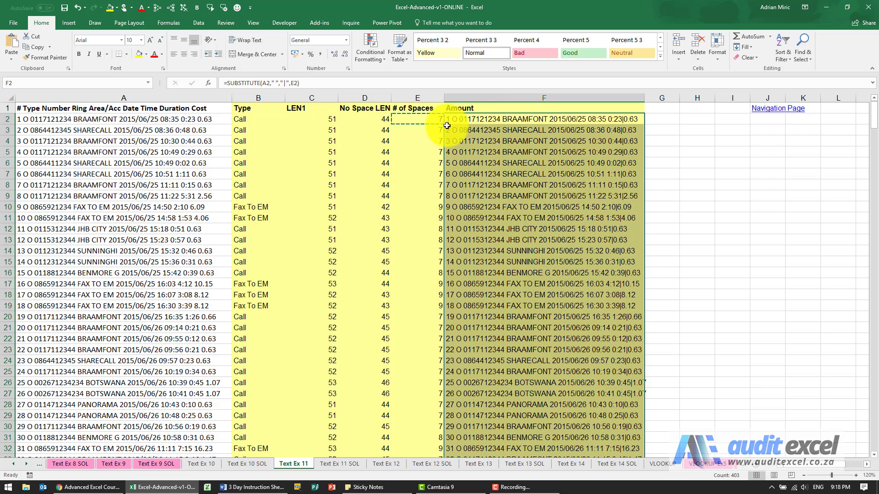
pyautogui.click(227, 83)
pyautogui.write('fin')
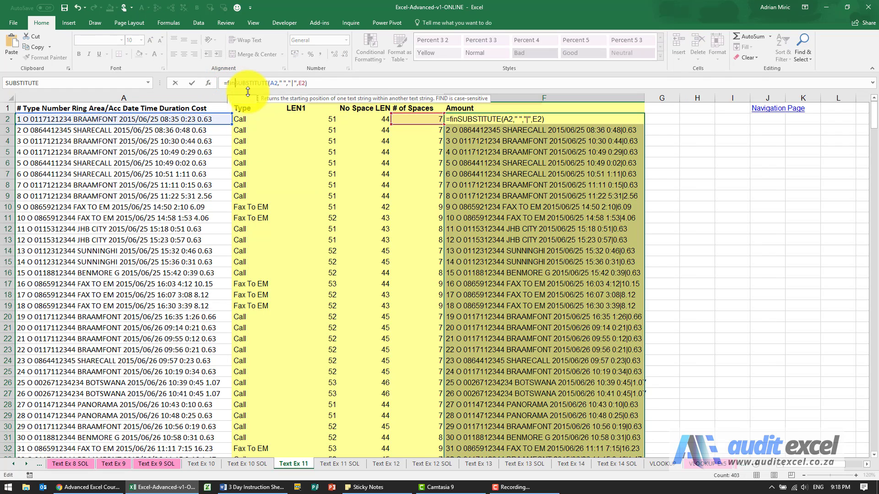
pyautogui.write('d(')
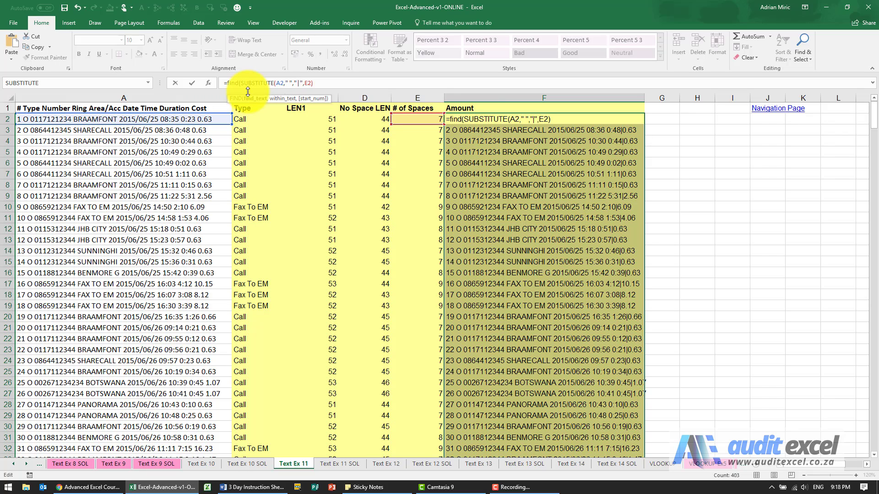
pyautogui.write('"')
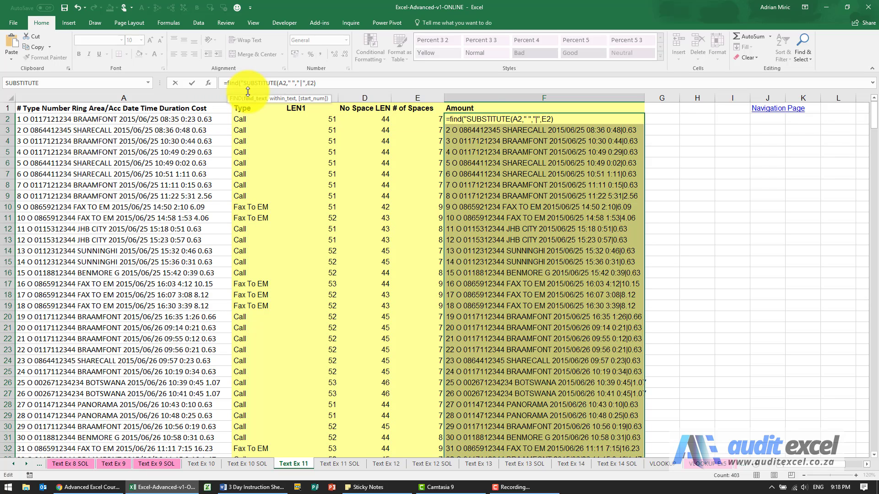
pyautogui.write('|"')
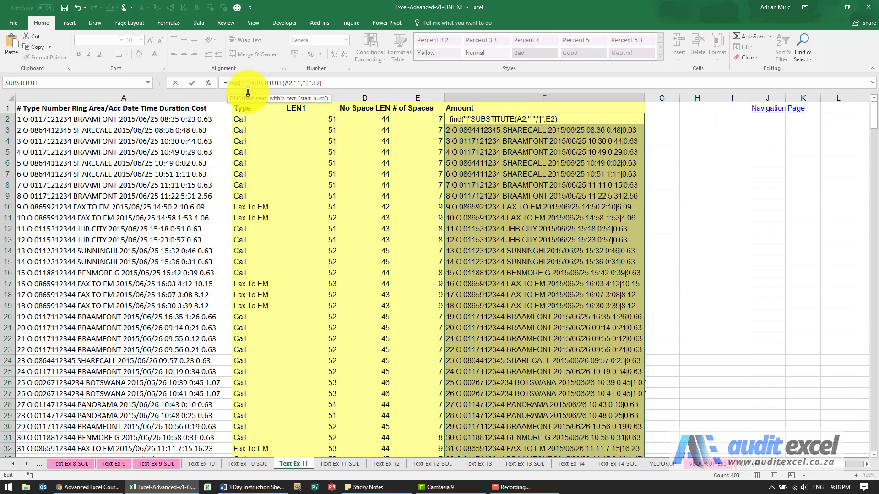
pyautogui.write(',')
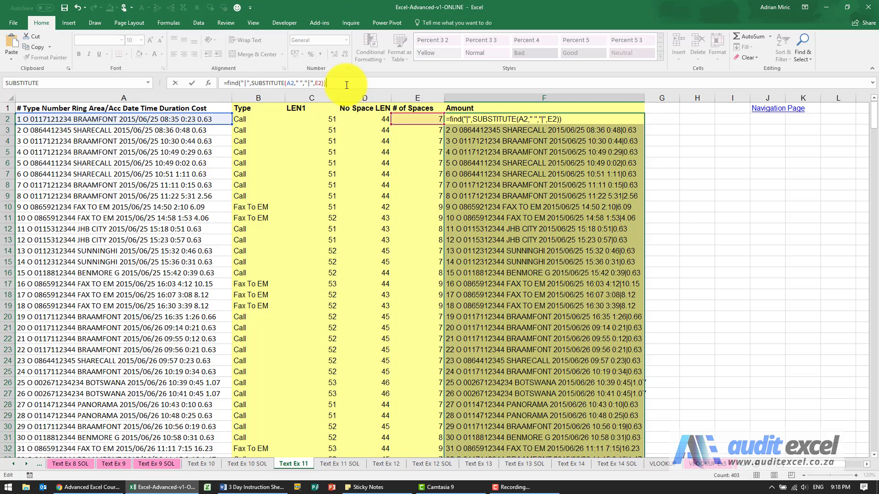
pyautogui.hotkey('ctrl', 'Return')
# Step: Copy the F2 FIND formula down the whole Amount column
pyautogui.hotkey('ctrl', 'c')
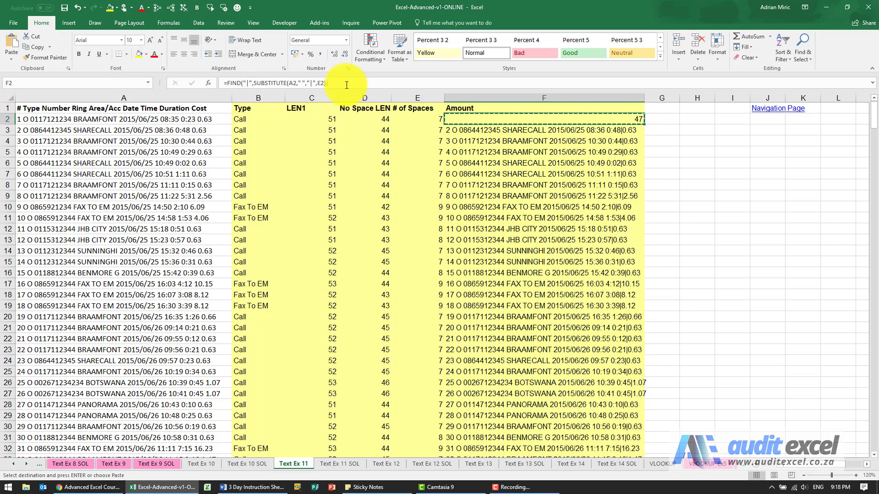
pyautogui.hotkey('ctrl', 'shift', 'Down')
pyautogui.hotkey('ctrl', 'v')
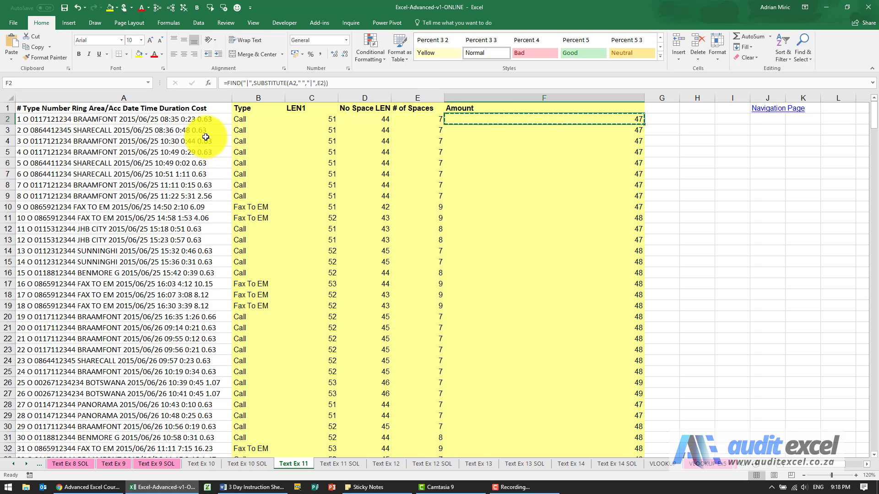
# Step: Wrap the F2 FIND formula in MID, using A2 as text, +1 on the start position and 100 characters
pyautogui.click(228, 84)
pyautogui.write('mid')
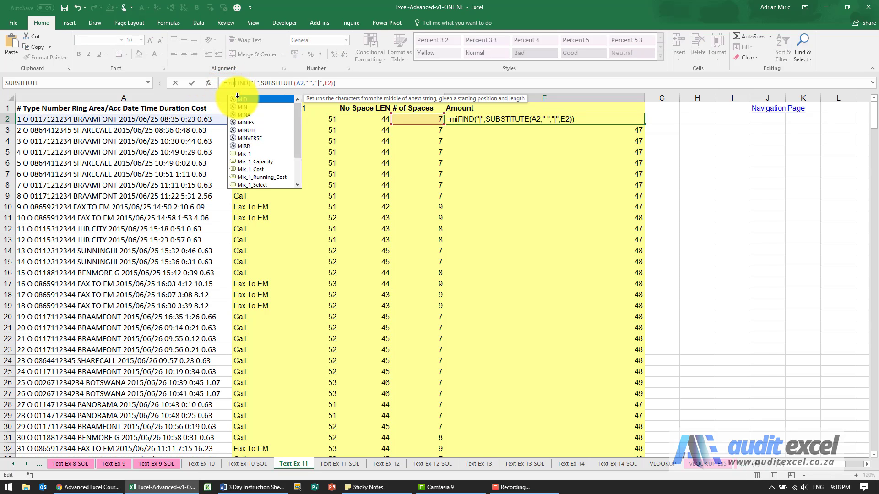
pyautogui.write('(')
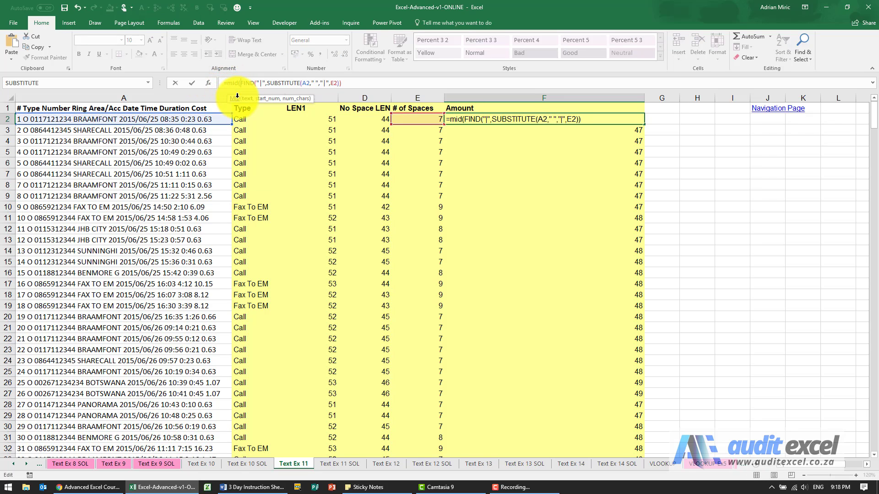
pyautogui.click(203, 118)
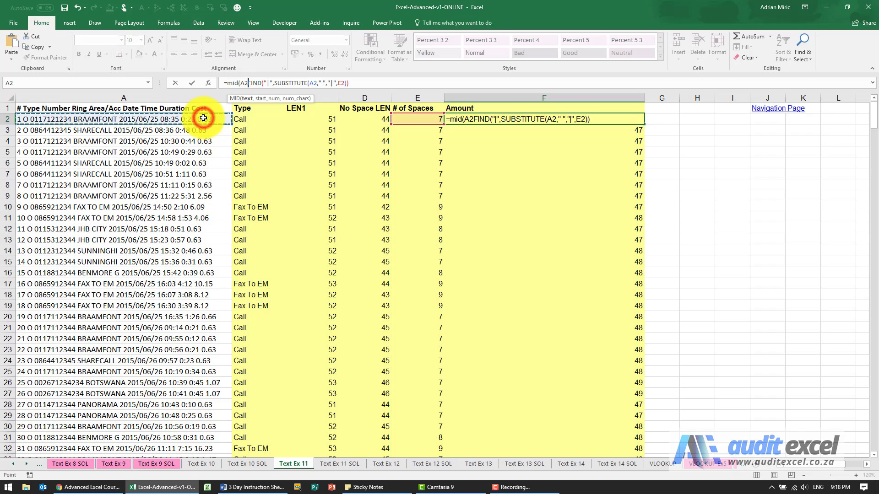
pyautogui.write(',')
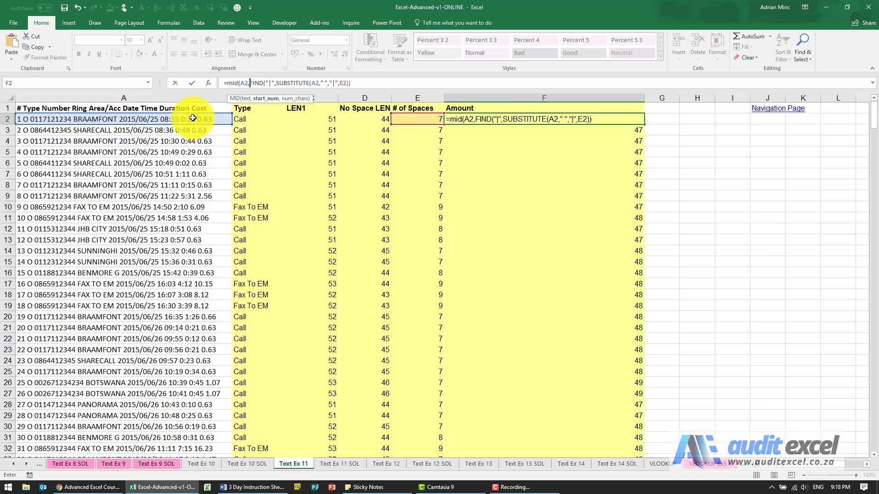
pyautogui.click(356, 83)
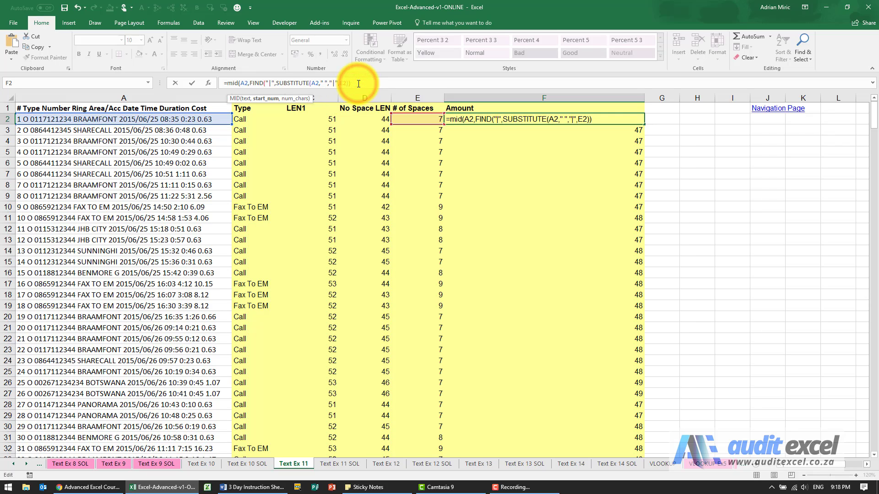
pyautogui.write('+1,10')
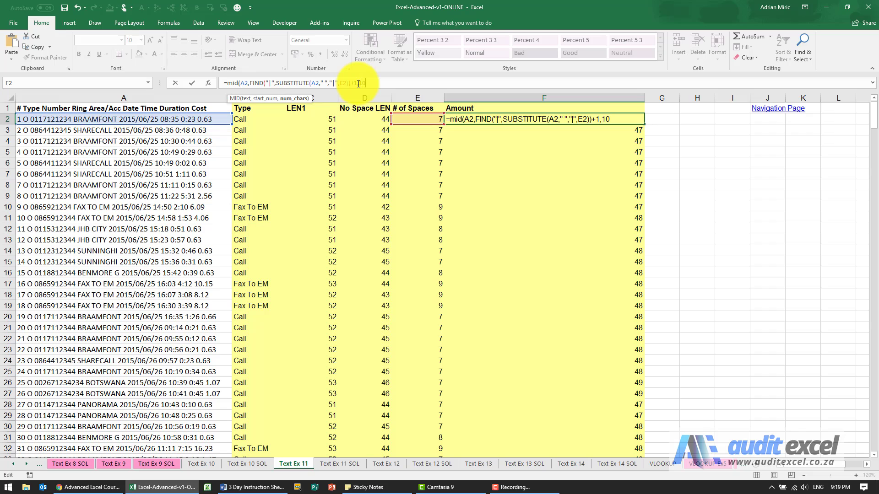
pyautogui.write('0)')
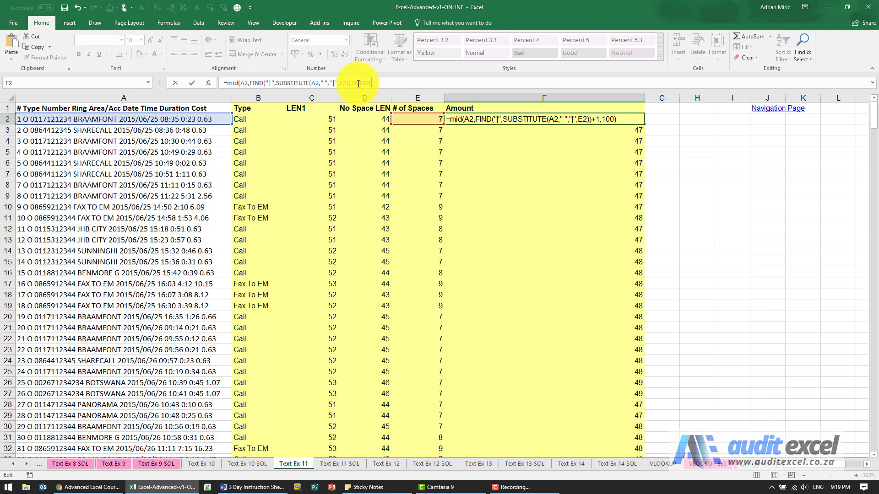
pyautogui.hotkey('ctrl', 'Return')
# Step: Copy the F2 MID formula down the whole Amount column and check the status bar summary for F2:F12
pyautogui.hotkey('ctrl', 'c')
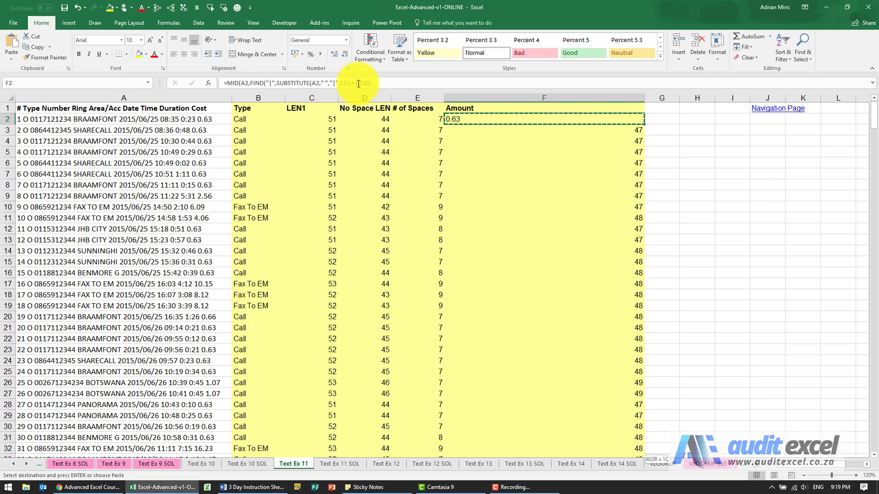
pyautogui.hotkey('ctrl', 'shift', 'Down')
pyautogui.hotkey('ctrl', 'v')
pyautogui.hotkey('shift', 'BackSpace')
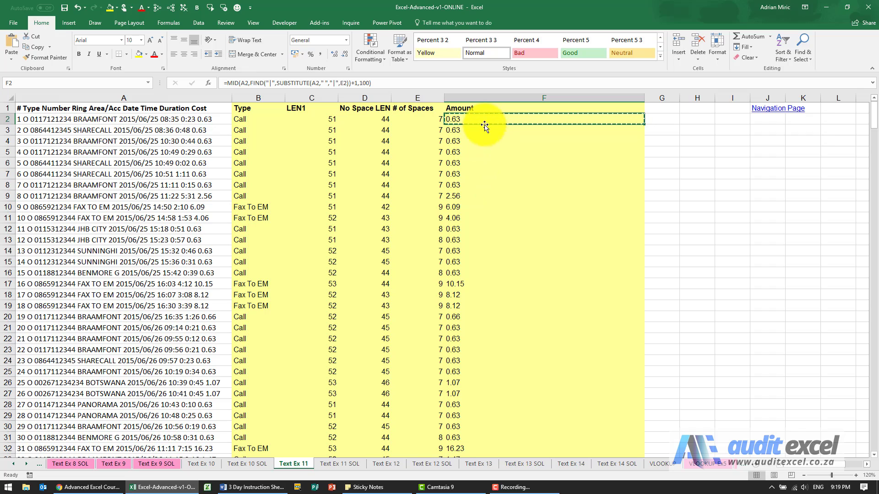
pyautogui.moveTo(474, 121); pyautogui.dragTo(471, 229)
pyautogui.hotkey('ctrl', 'v')
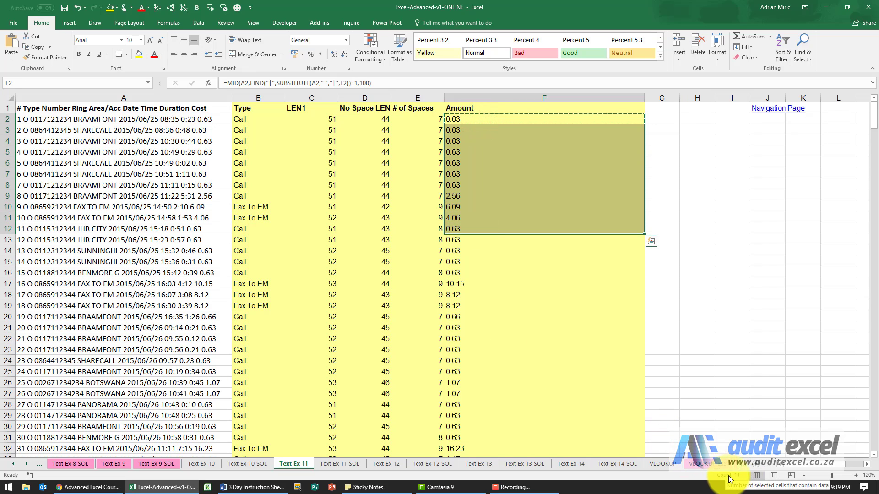
# Step: Wrap the F2 MID formula in VALUE to convert the extracted amount from text to a number
pyautogui.click(460, 122)
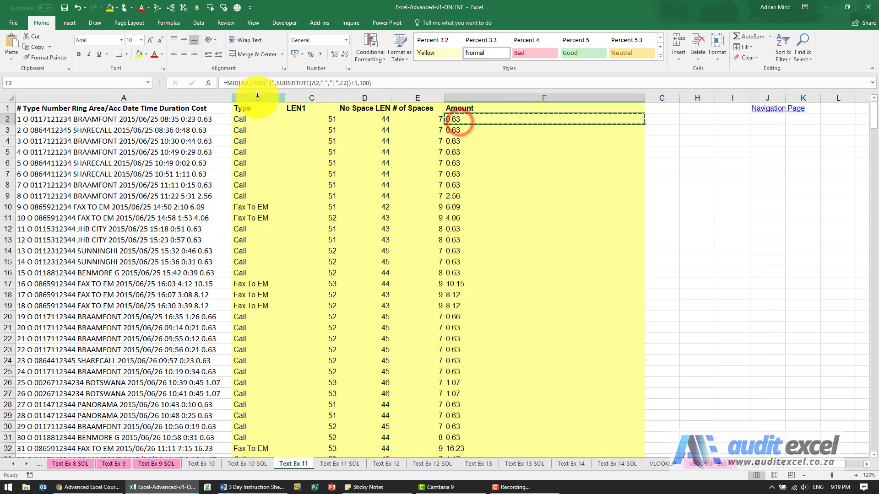
pyautogui.click(229, 83)
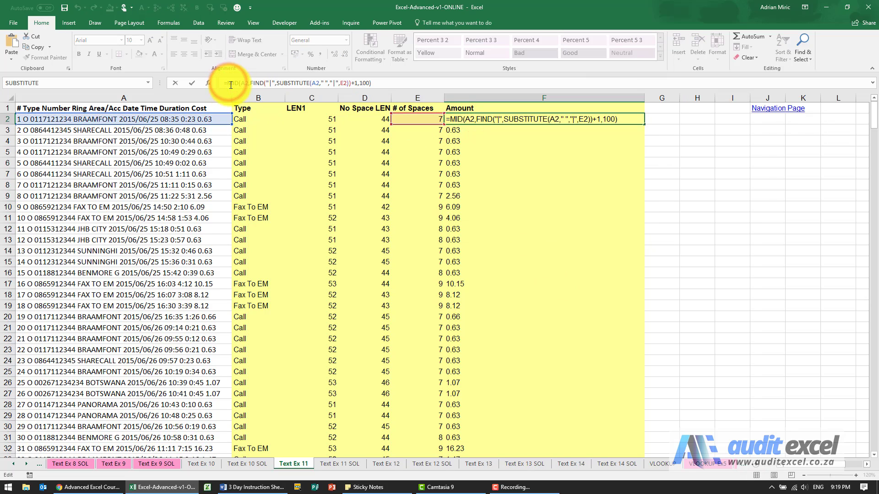
pyautogui.write('value(')
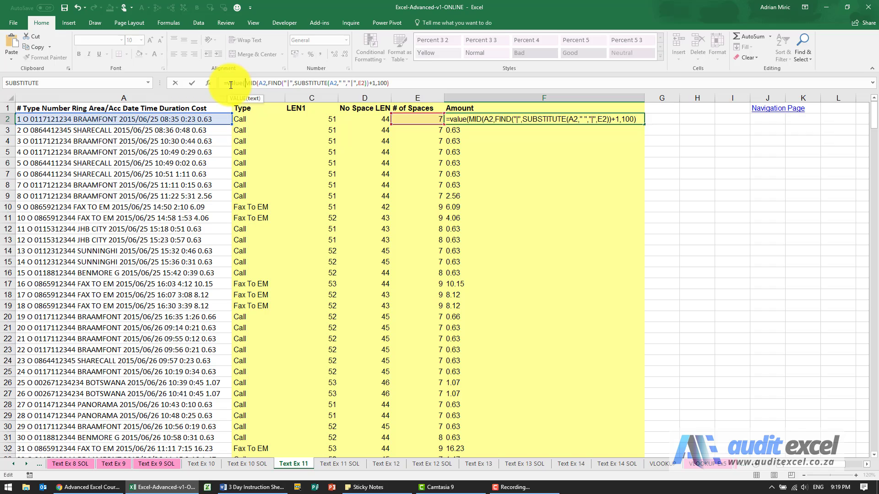
pyautogui.click(401, 81)
pyautogui.write(')')
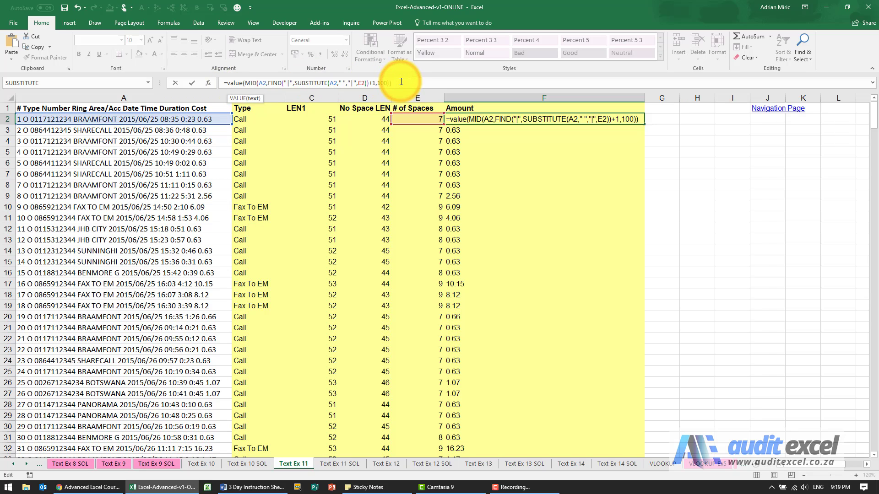
pyautogui.hotkey('ctrl', 'Return')
# Step: Copy the F2 VALUE formula down the whole Amount column to row 404 and inspect the Type formula in B10
pyautogui.hotkey('ctrl', 'c')
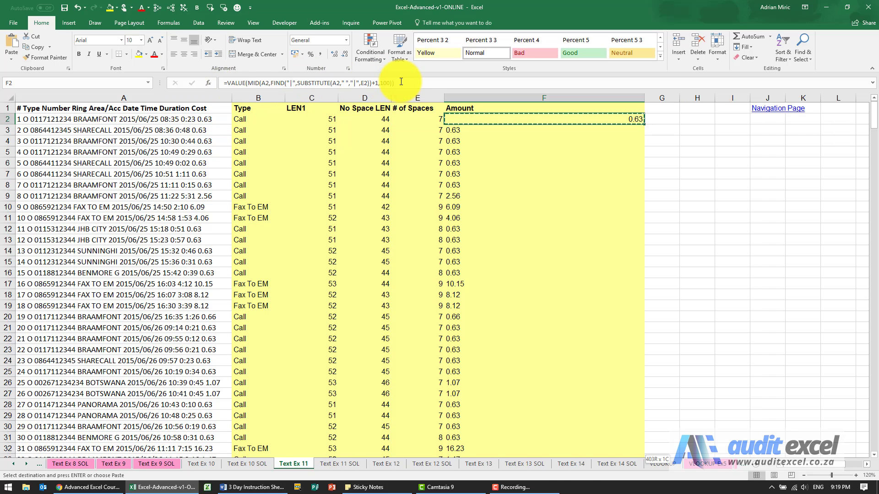
pyautogui.hotkey('ctrl', 'shift', 'Down')
pyautogui.hotkey('ctrl', 'v')
pyautogui.hotkey('shift', 'BackSpace')
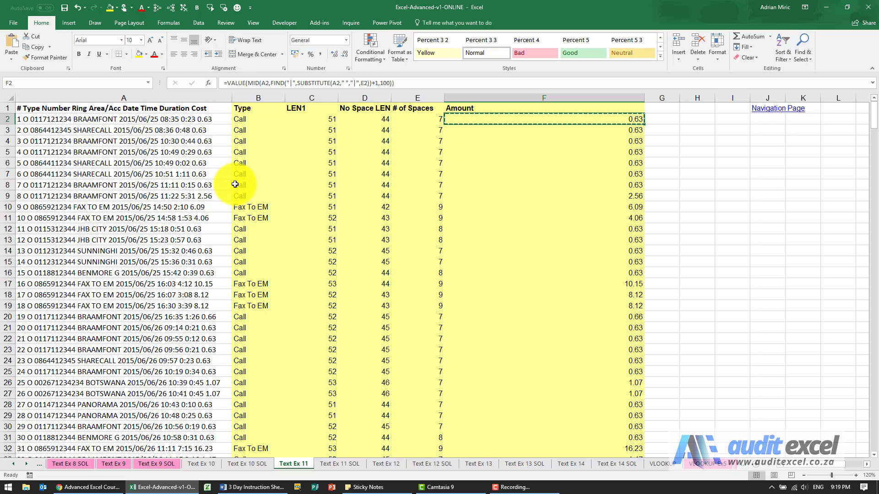
pyautogui.click(248, 209)
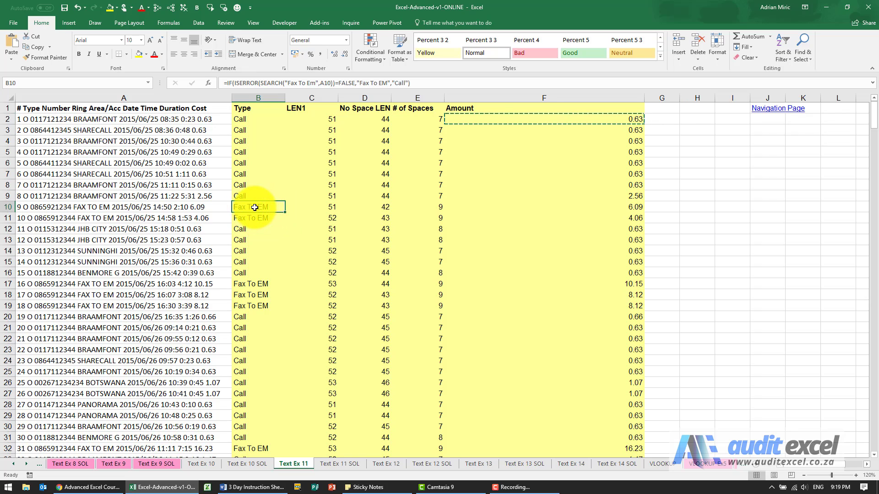